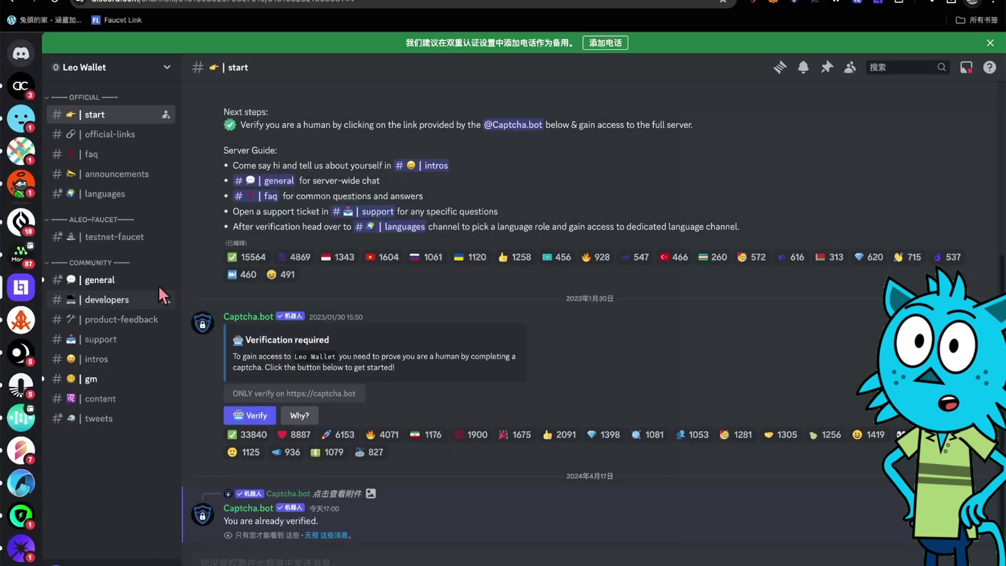
# - Check the wallet address in Leo Wallet against the credit request in Leo Wallet's Discord testnet-faucet channel
pyautogui.click(132, 234)
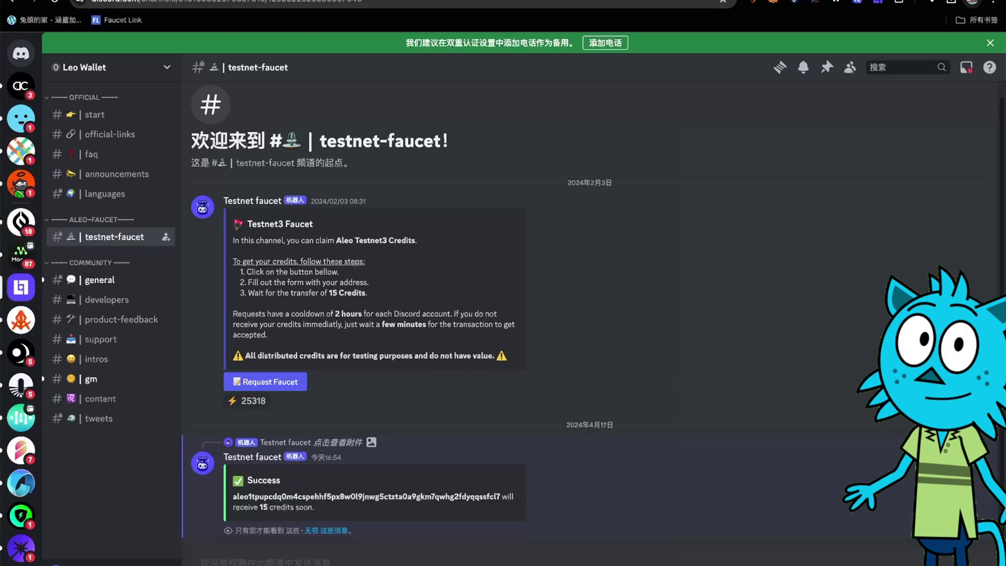
pyautogui.click(878, 2)
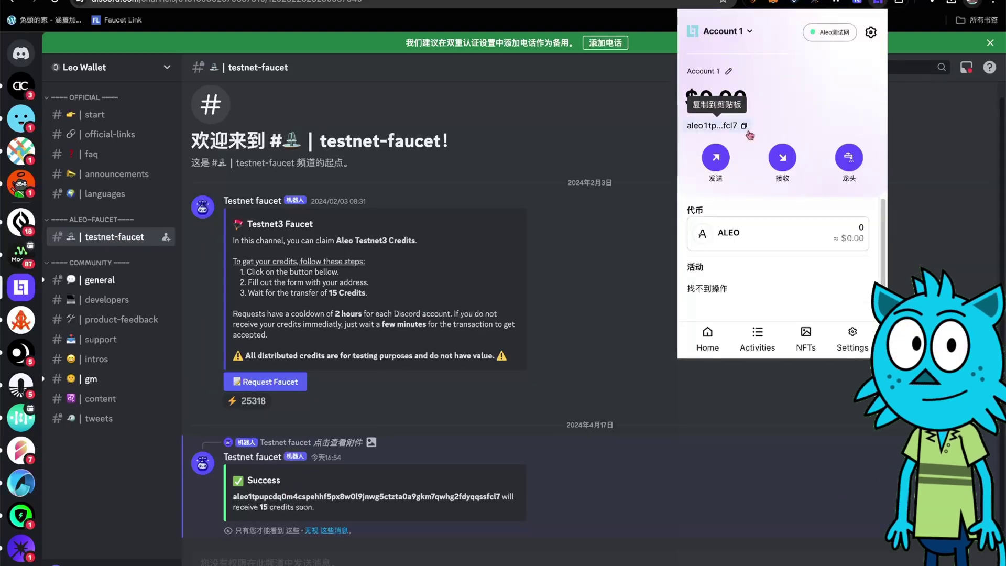
pyautogui.click(345, 513)
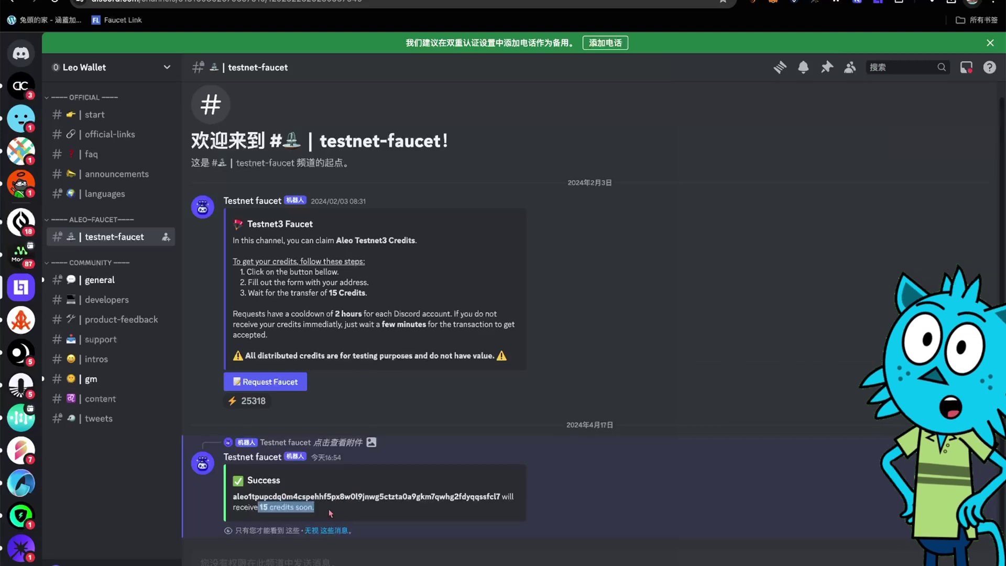
pyautogui.moveTo(298, 507); pyautogui.dragTo(257, 503)
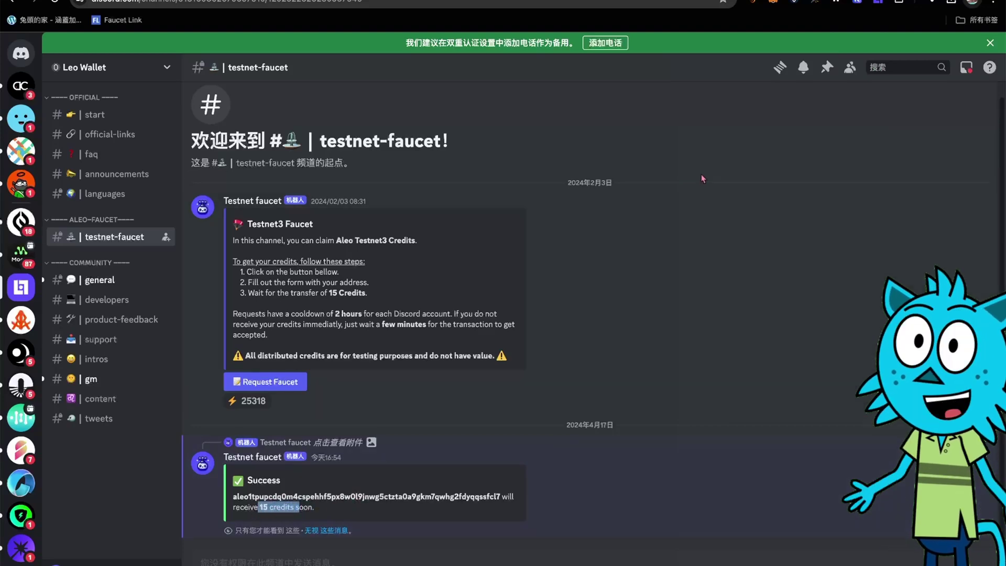
# - Switch to the Aleo Faucet page, restore its original English text and read the text-message instruction for requesting credits
pyautogui.hotkey('ctrl', 'Tab')
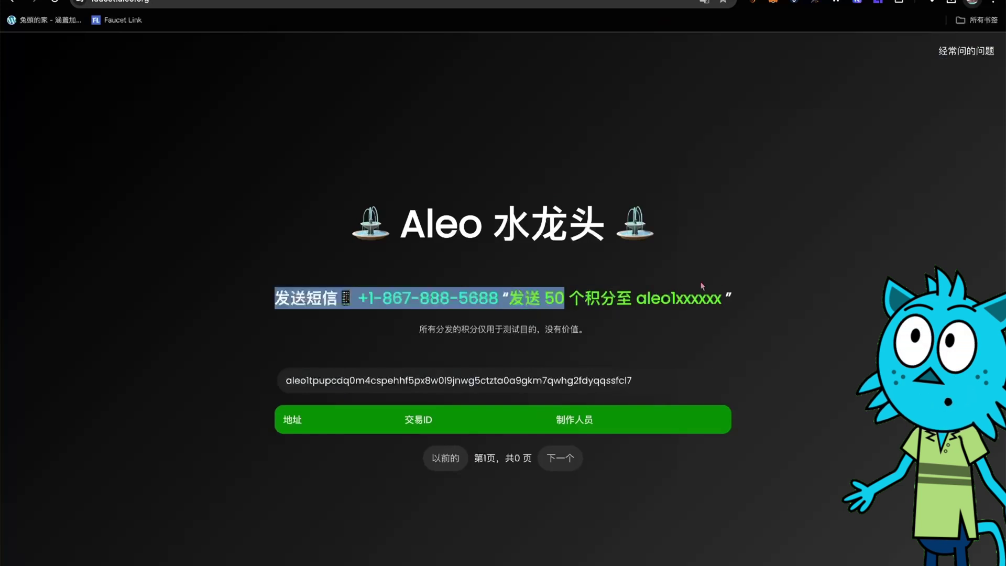
pyautogui.rightClick(752, 114)
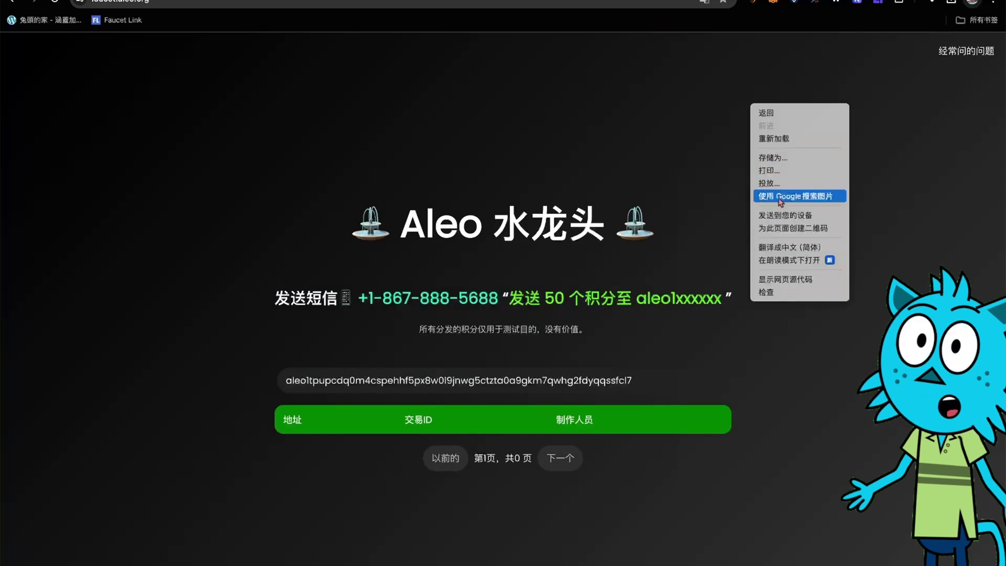
pyautogui.click(776, 248)
pyautogui.click(605, 22)
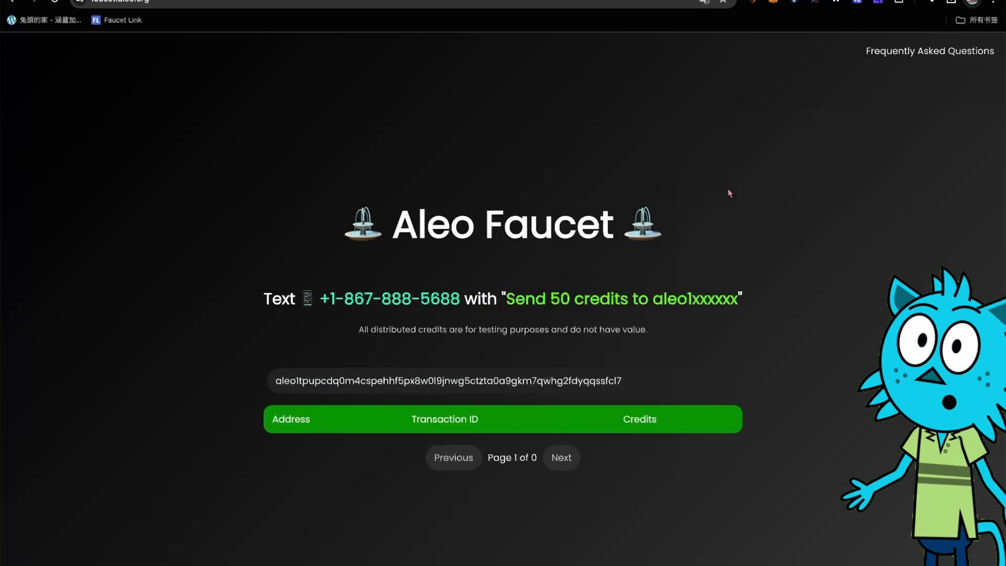
pyautogui.moveTo(597, 300); pyautogui.dragTo(637, 299)
pyautogui.moveTo(536, 299); pyautogui.dragTo(677, 299)
pyautogui.click(649, 178)
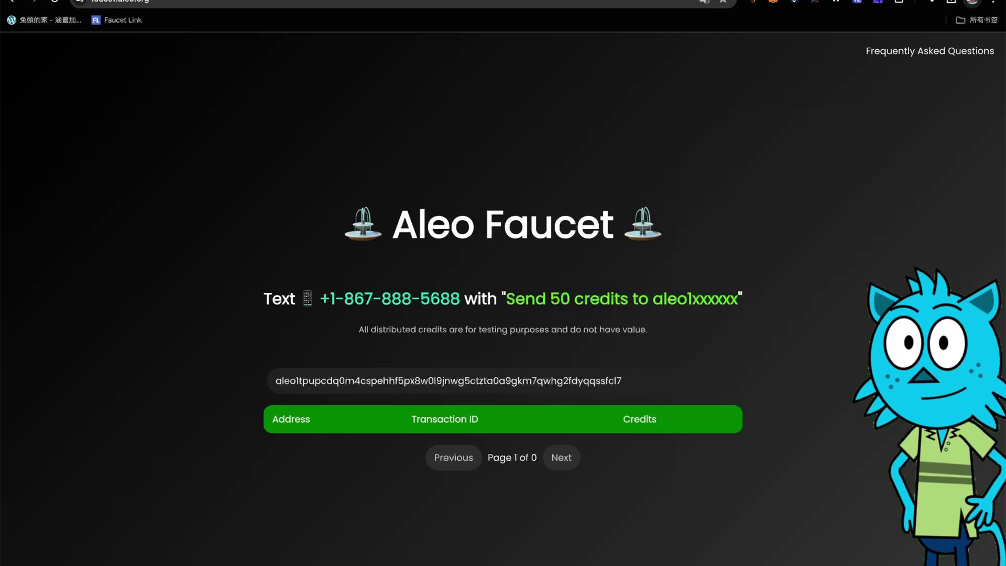
# - Find the Discord faucet and bridge posts in the X thread and open the IZAR testnet bridge linked in post 4
pyautogui.hotkey('ctrl', 'Tab')
pyautogui.scroll(-5, 476, 420)
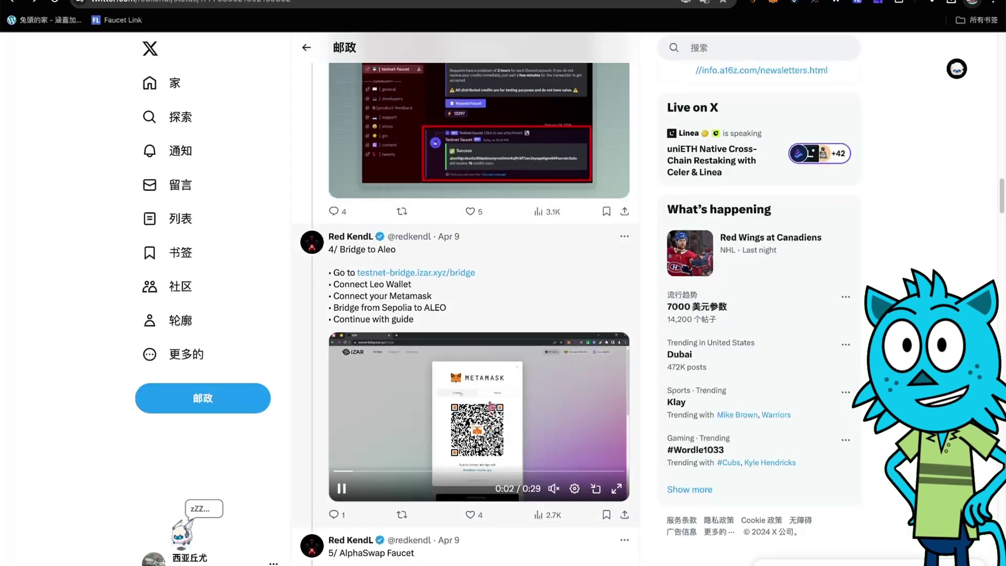
pyautogui.scroll(2, 502, 388)
pyautogui.scroll(2, 502, 388)
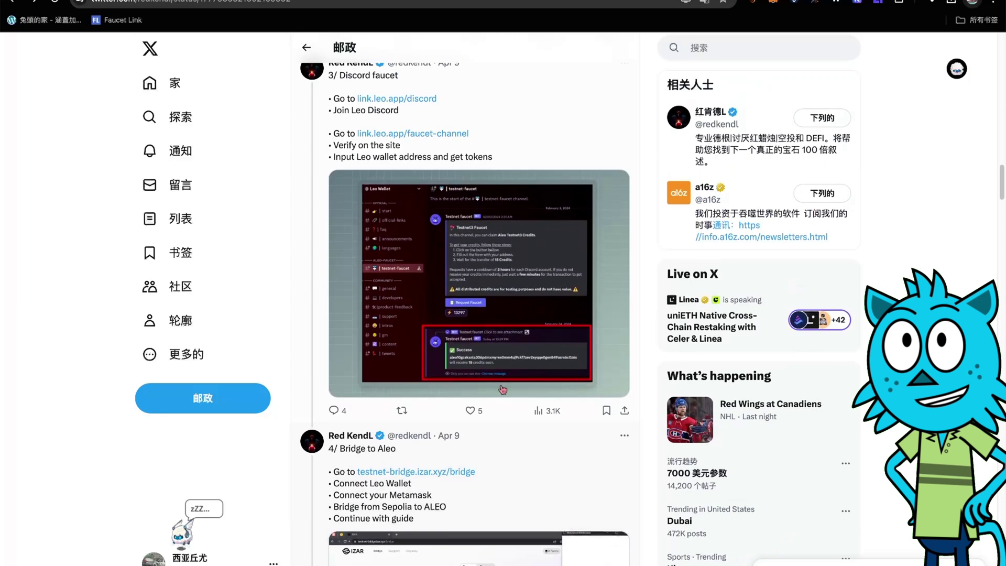
pyautogui.click(451, 134)
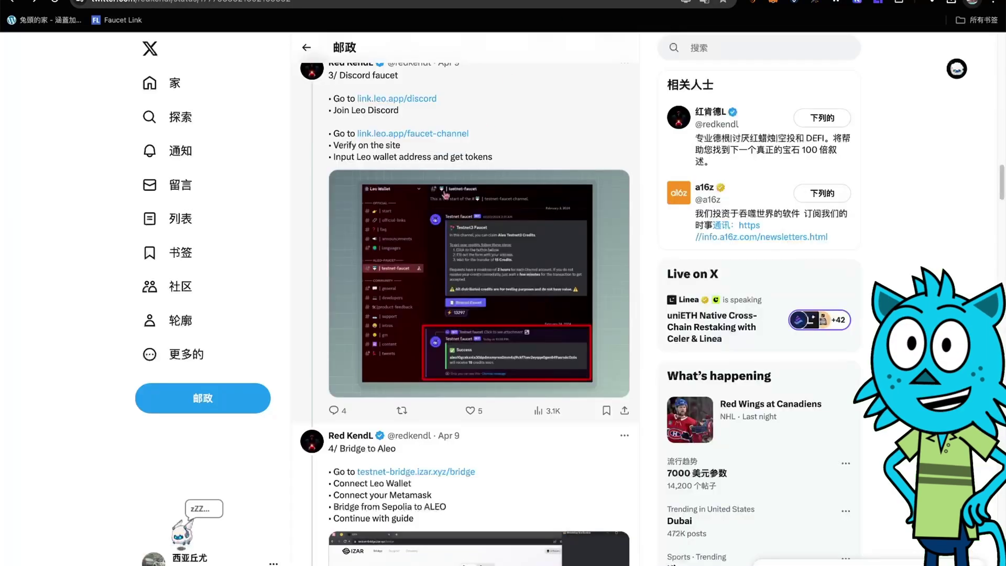
pyautogui.scroll(-3, 414, 361)
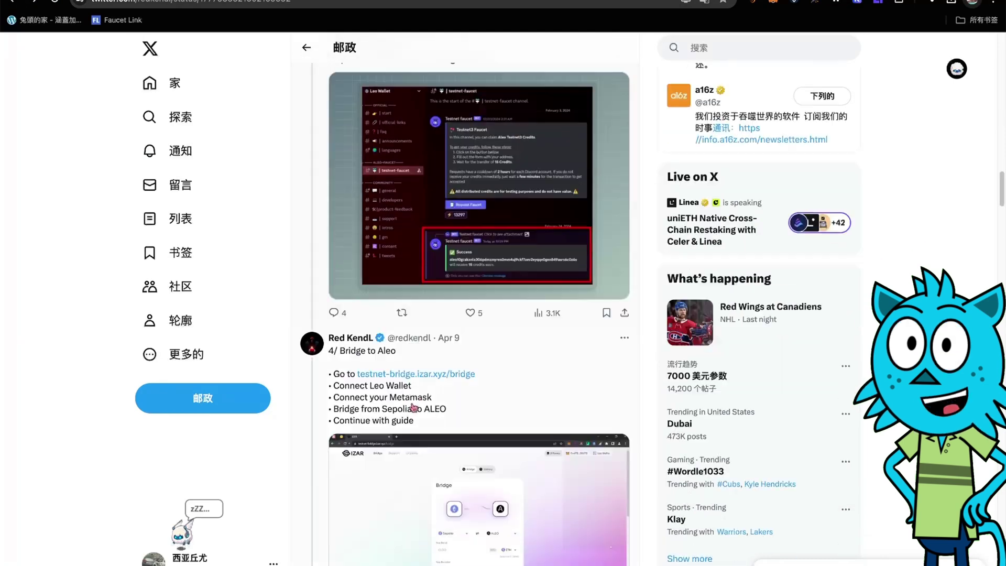
pyautogui.click(416, 365)
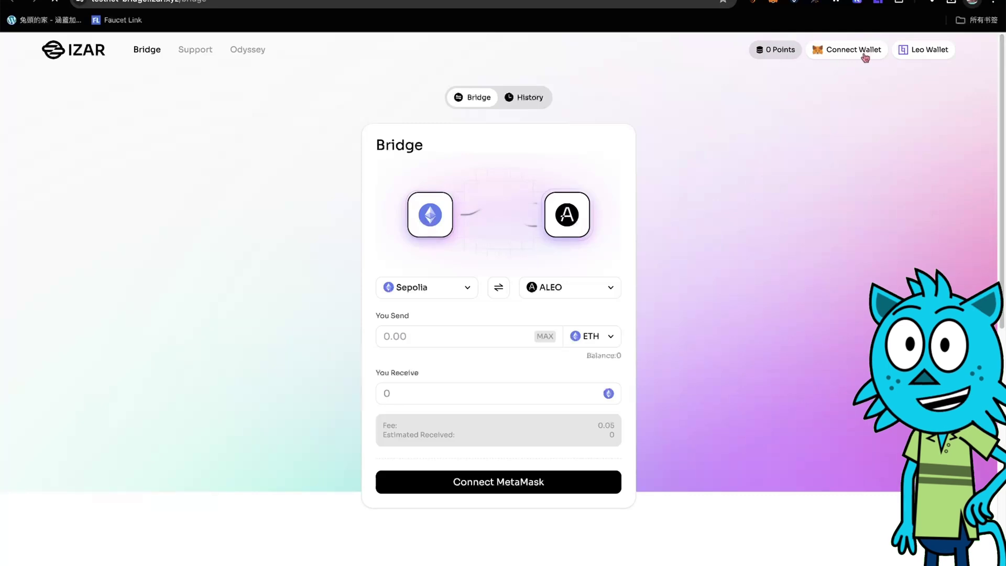
# - Connect Leo Wallet and the MetaMask account DOP to the IZAR bridge
pyautogui.click(944, 53)
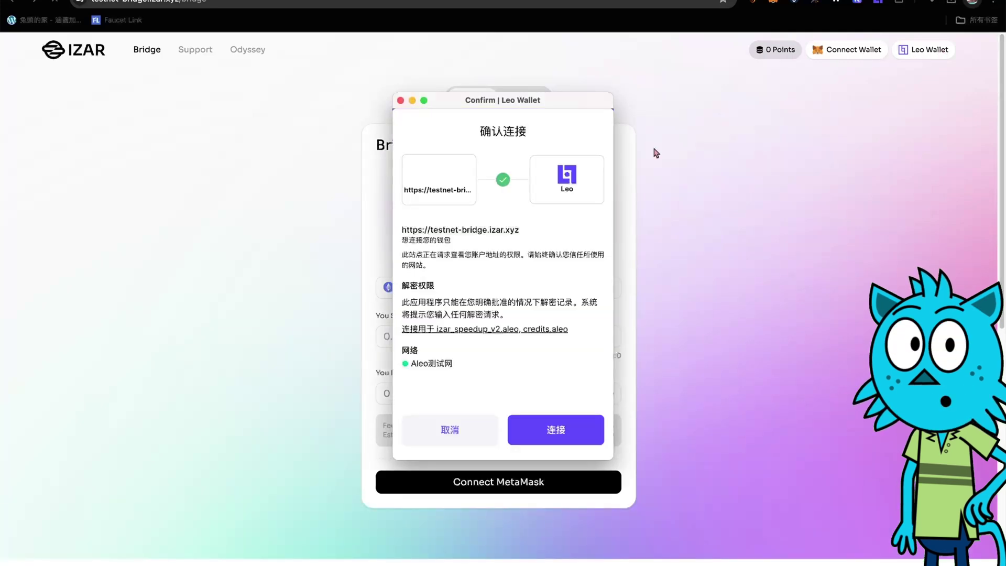
pyautogui.click(541, 437)
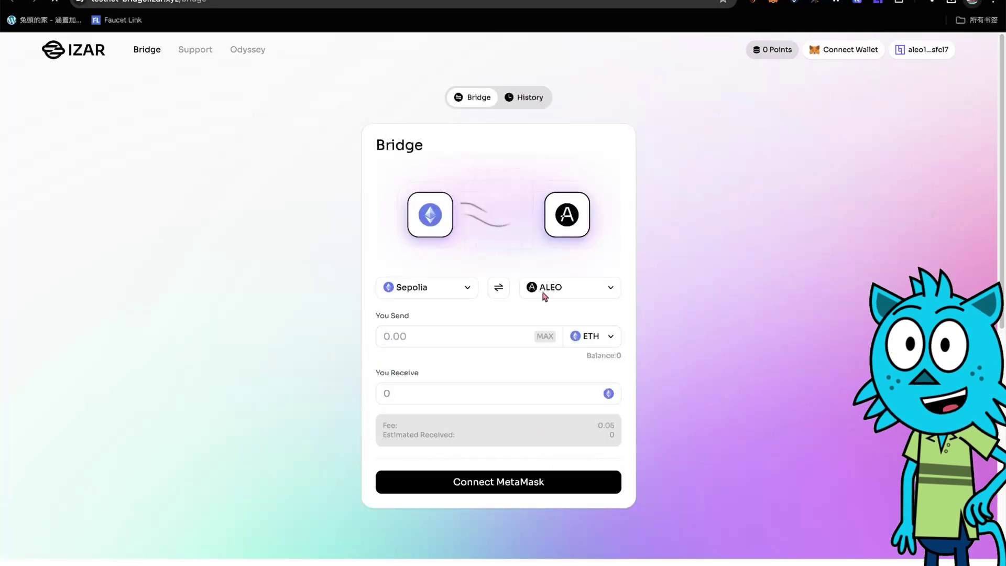
pyautogui.click(834, 51)
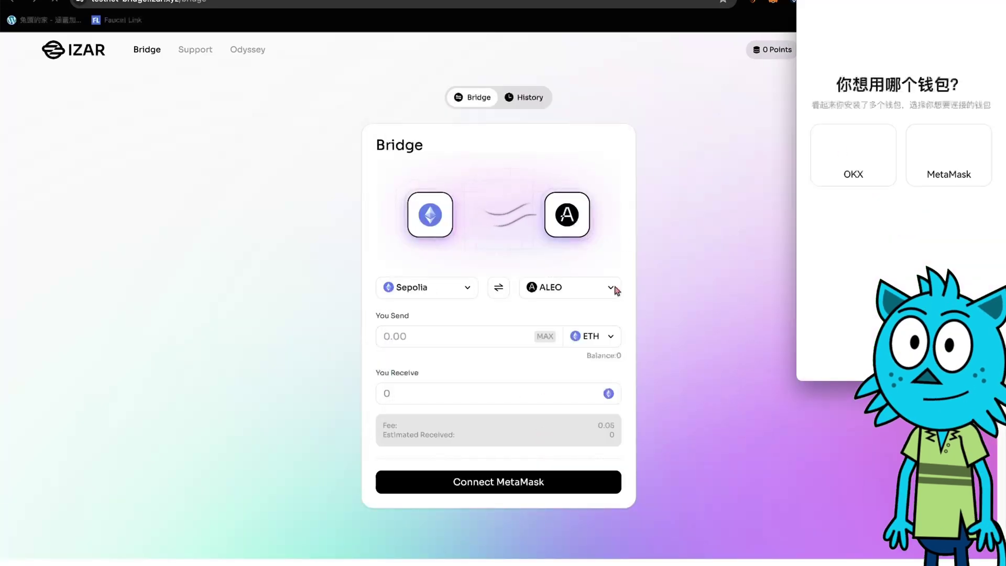
pyautogui.click(970, 162)
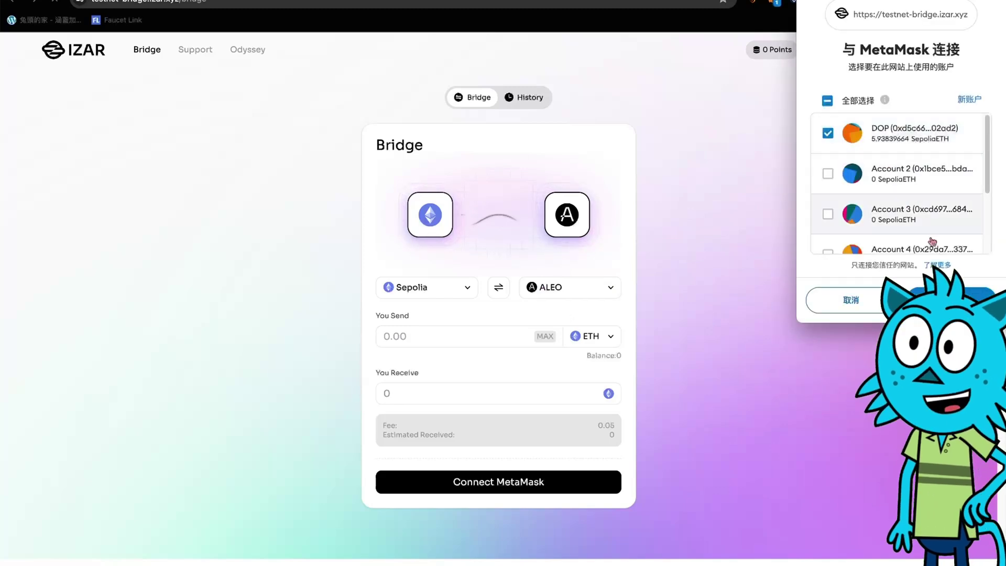
pyautogui.click(945, 300)
pyautogui.click(946, 300)
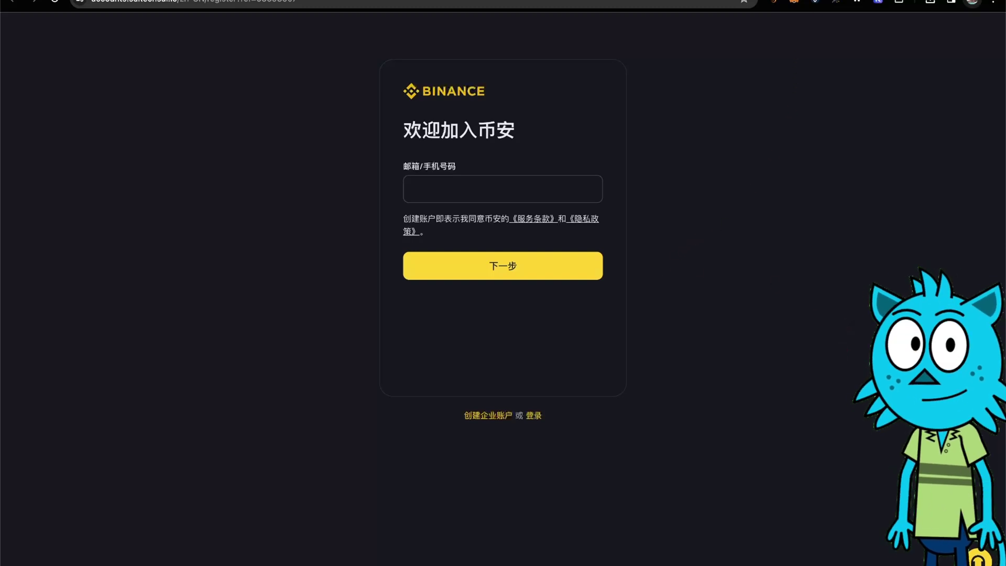
# - View the OKX and Binance registration pages and return to the IZAR bridge
pyautogui.click(839, 2)
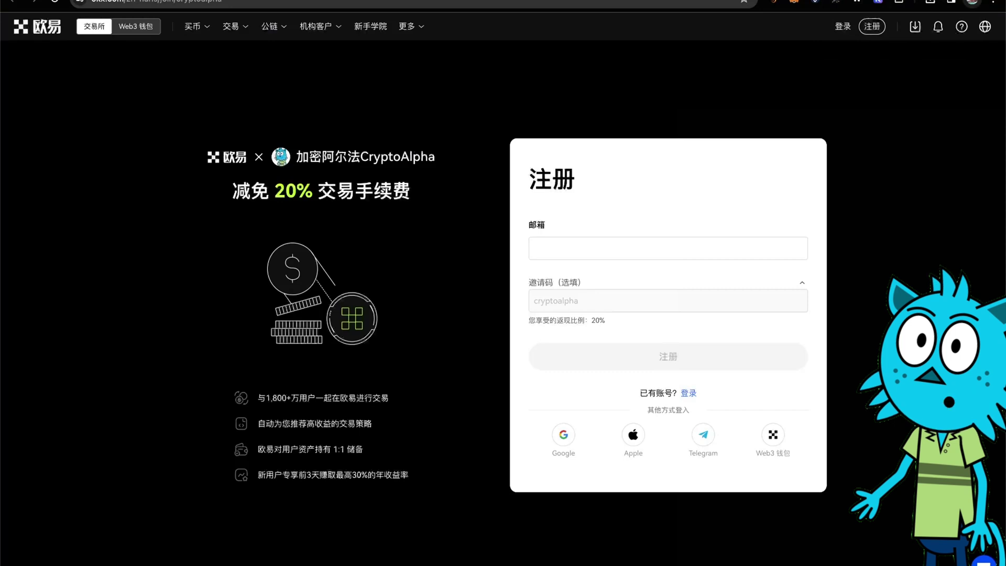
pyautogui.click(729, 1)
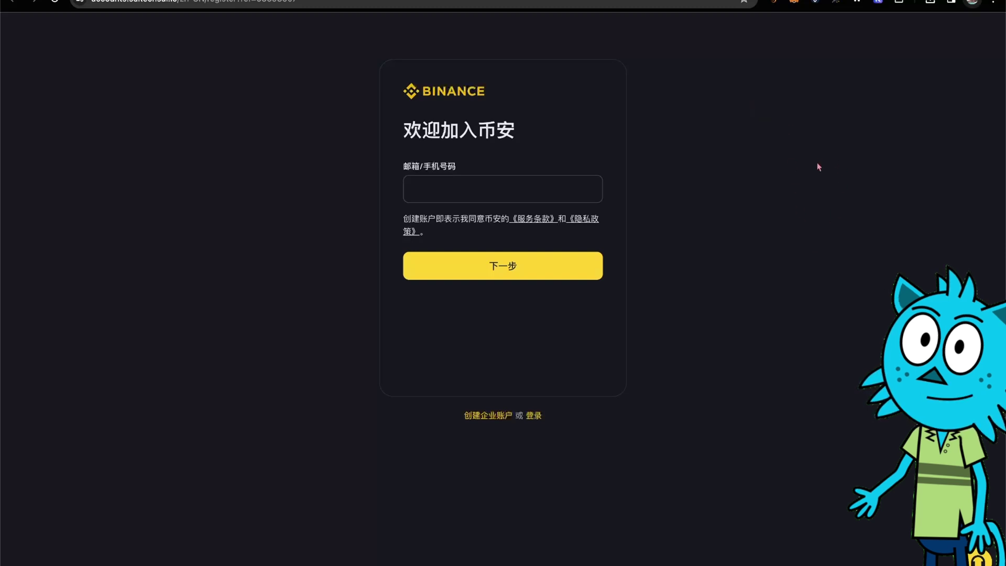
pyautogui.hotkey('ctrl', 'Tab')
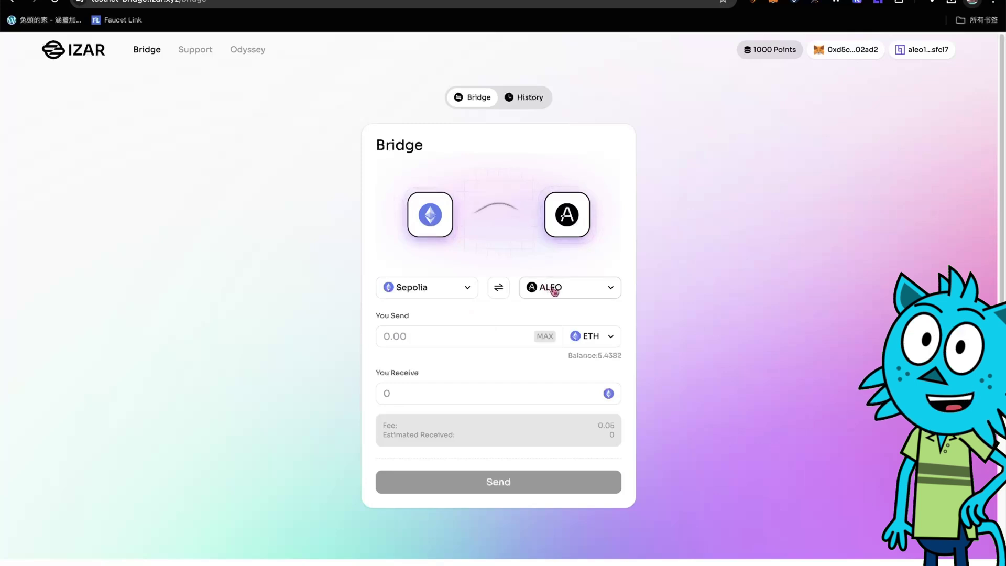
# - Examine the bridge form, the points leaderboard and the bridge transaction history on IZAR
pyautogui.click(449, 334)
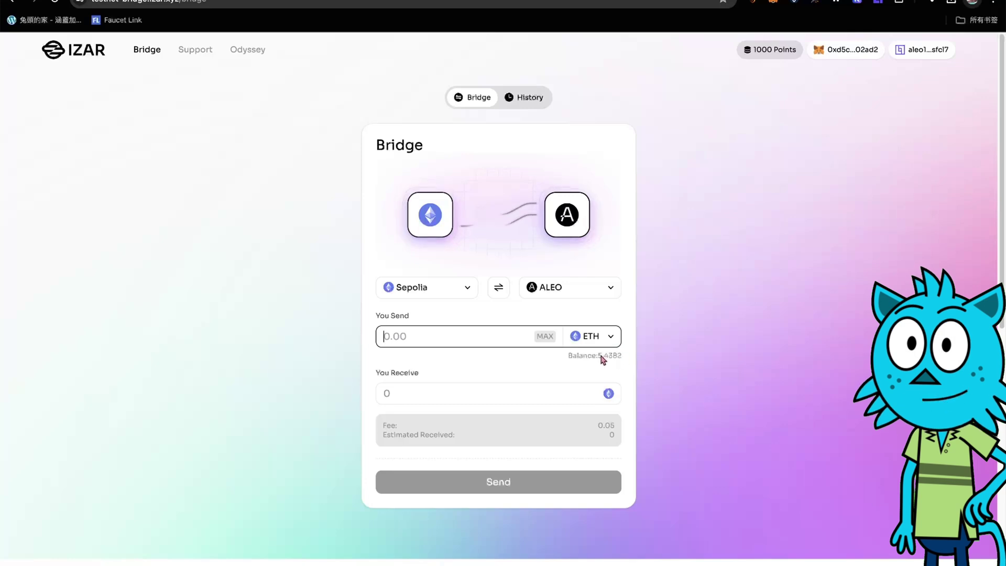
pyautogui.click(503, 144)
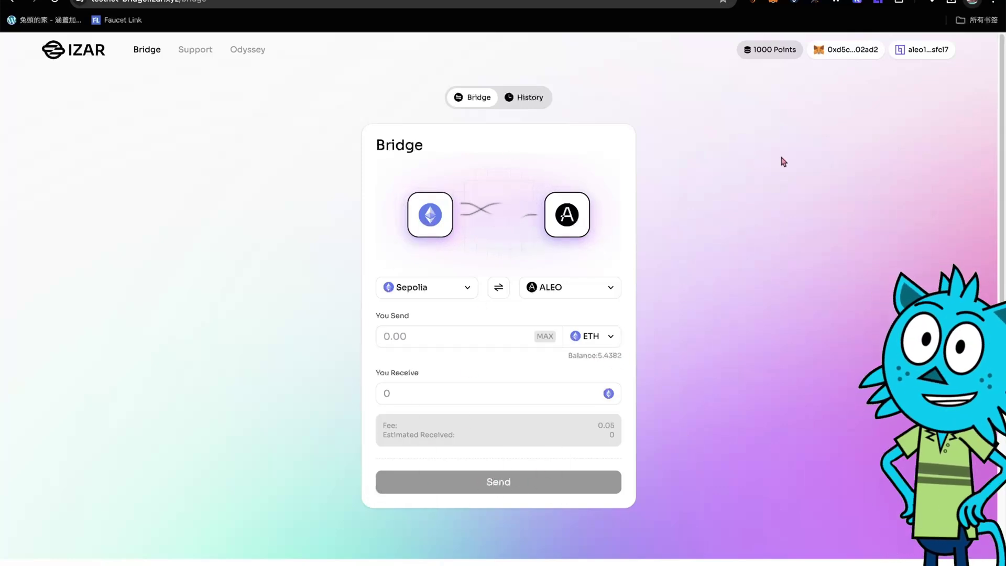
pyautogui.click(770, 47)
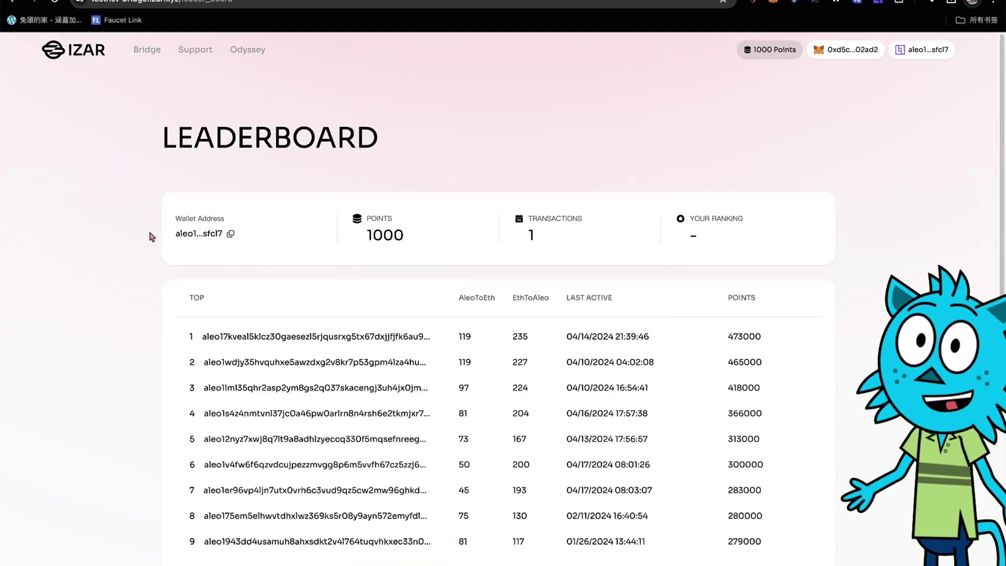
pyautogui.click(46, 47)
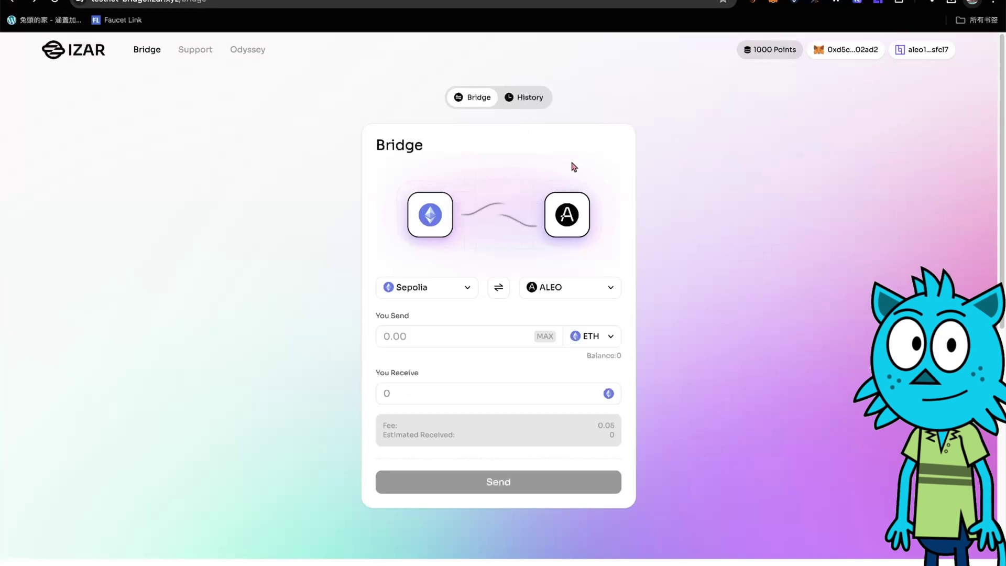
pyautogui.click(529, 105)
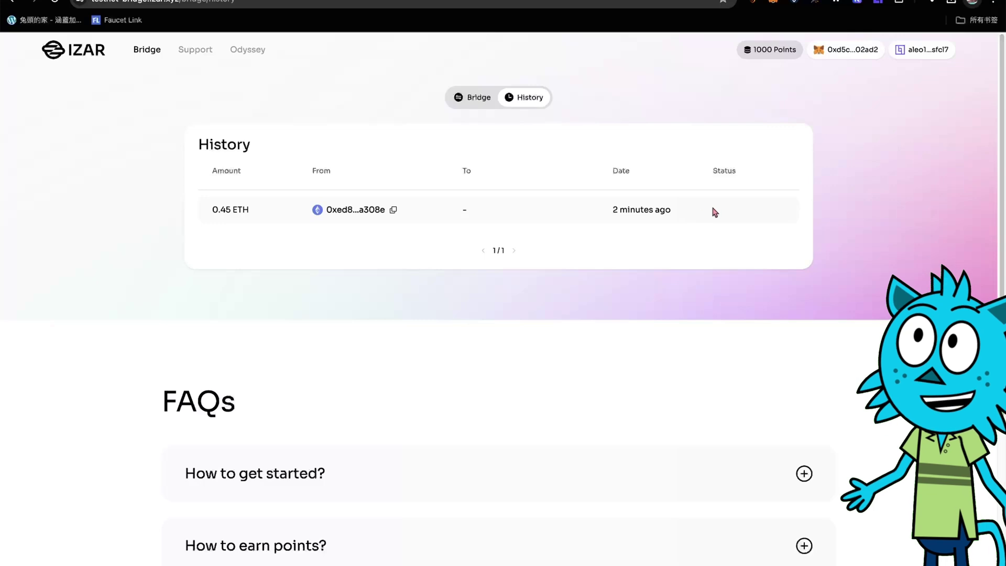
pyautogui.click(477, 104)
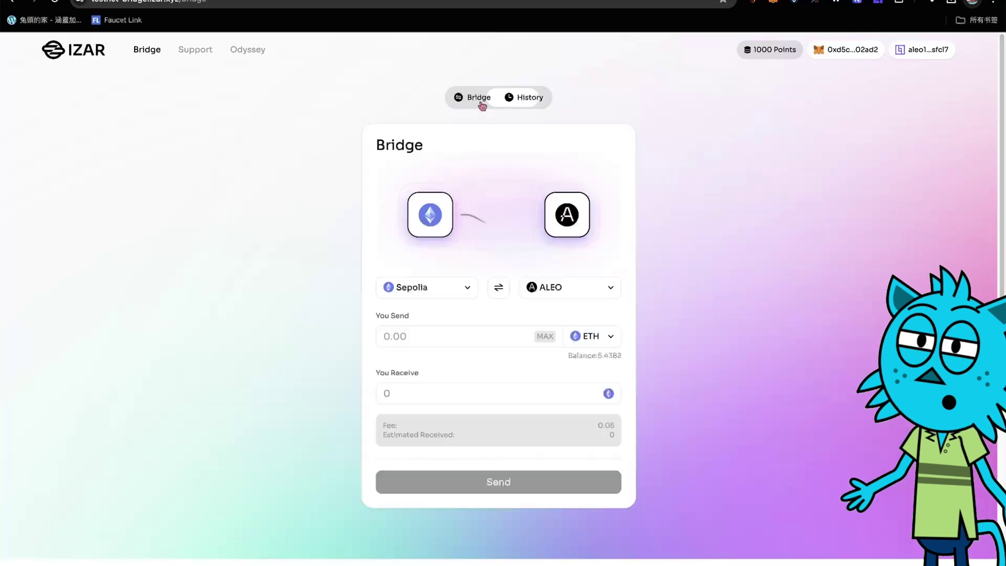
pyautogui.click(498, 288)
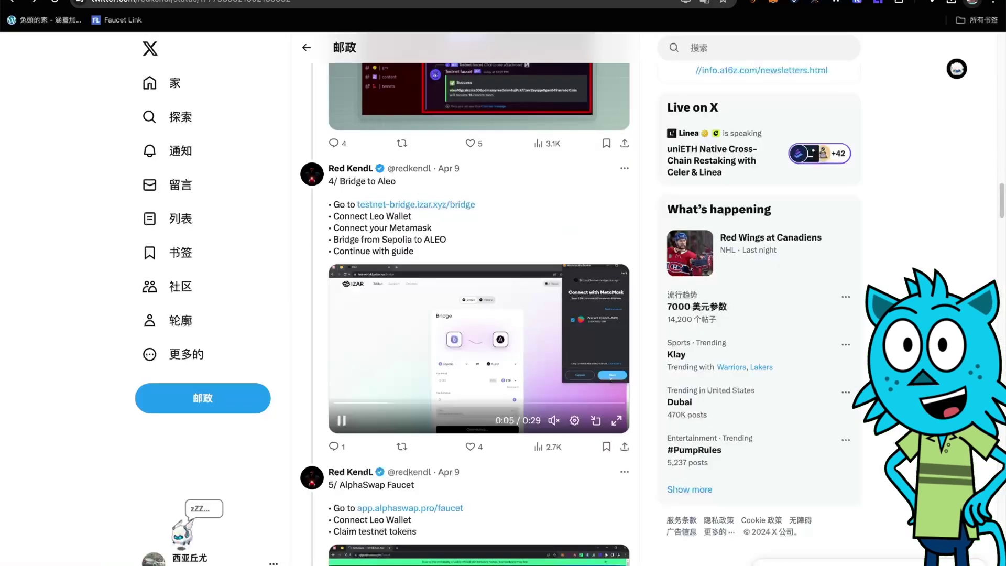
# - Return to the X thread and open the AlphaSwap faucet linked in post 5
pyautogui.click(438, 1)
pyautogui.scroll(-7, 596, 372)
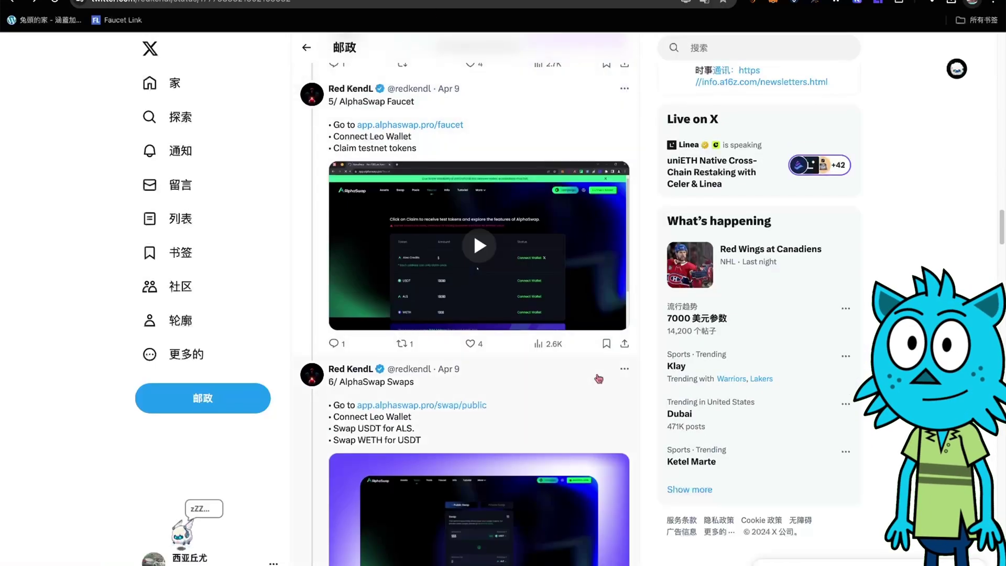
pyautogui.click(431, 126)
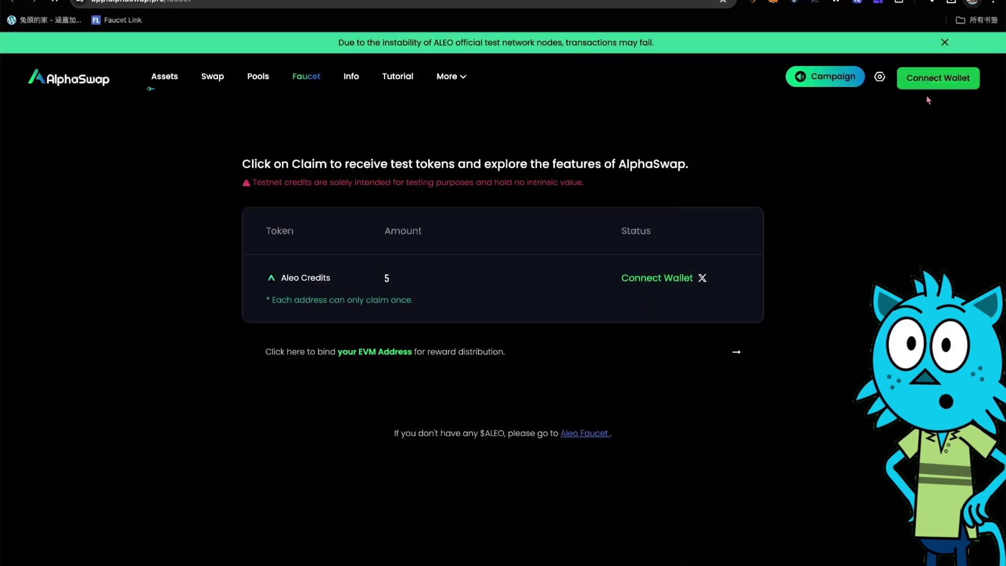
# - Connect Leo Wallet to AlphaSwap, accepting the risk of granting access to the on-chain history
pyautogui.click(938, 82)
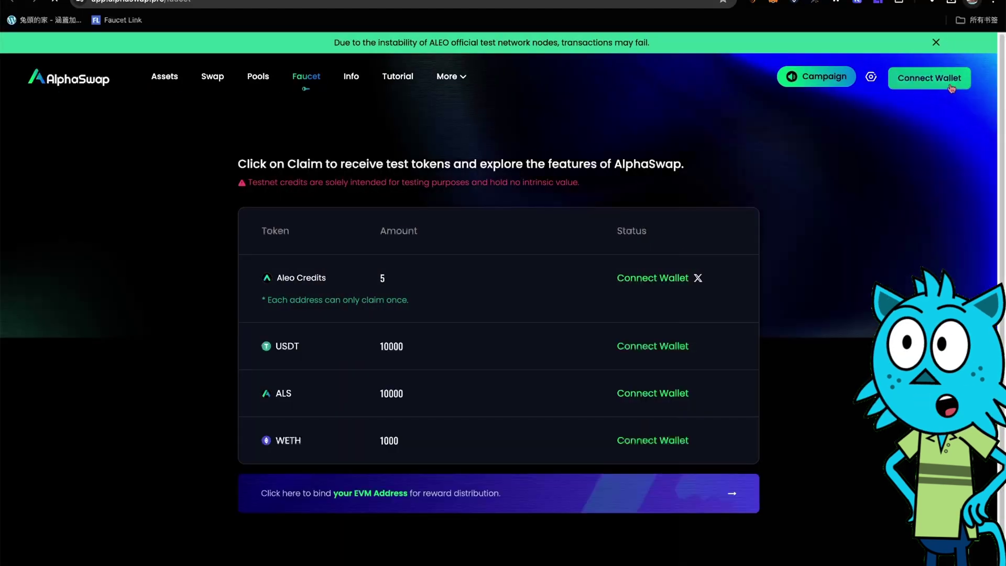
pyautogui.click(437, 258)
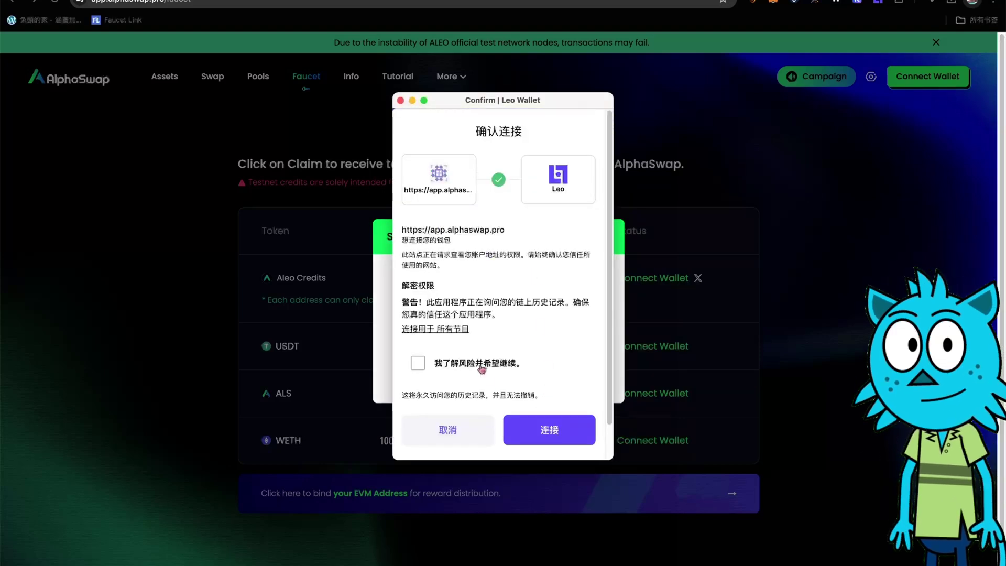
pyautogui.click(467, 367)
pyautogui.click(534, 425)
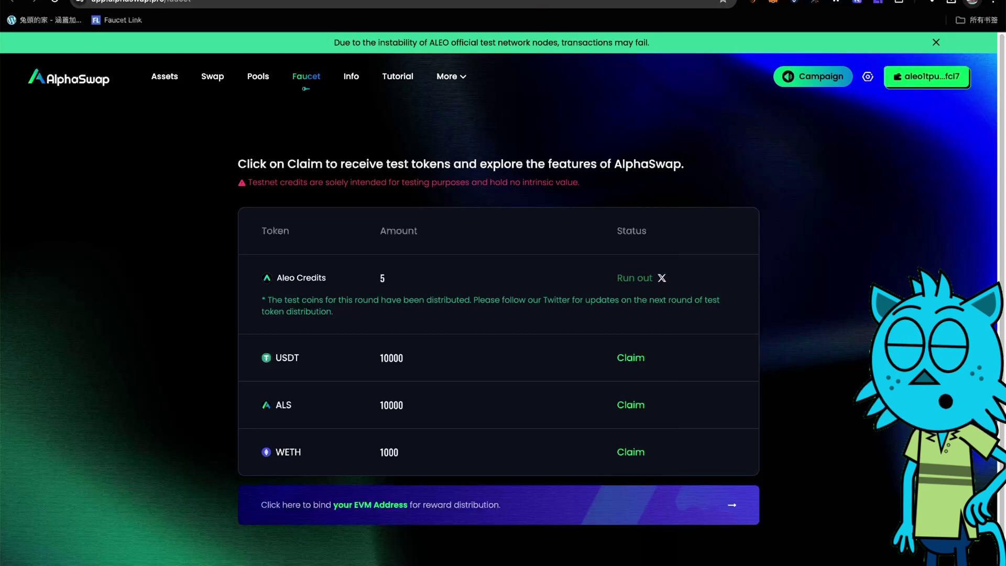
# - Read the AlphaSwap Swaps instructions in post 6 of the X thread and return to the AlphaSwap faucet
pyautogui.click(546, 1)
pyautogui.scroll(-3, 525, 343)
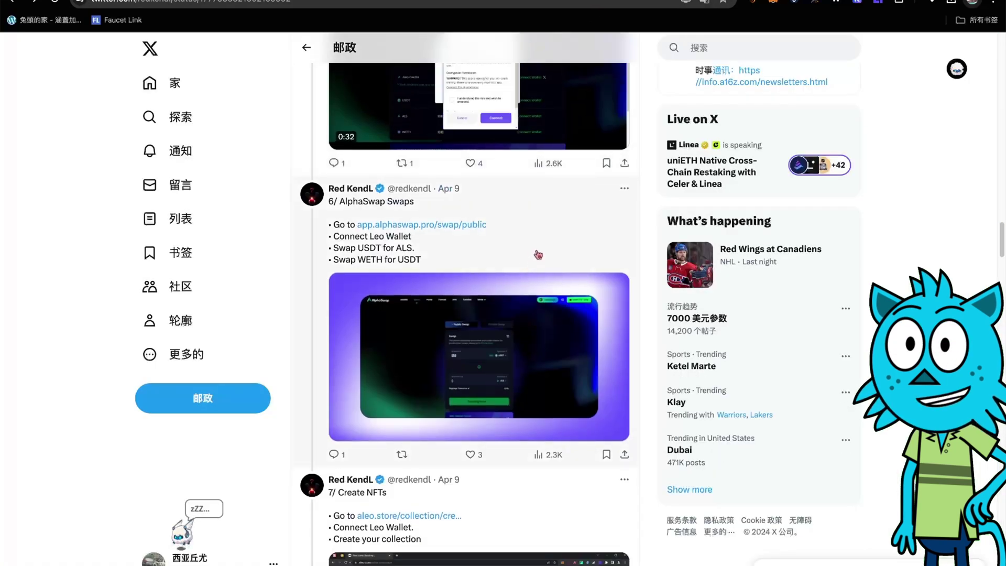
pyautogui.hotkey('ctrl', 'shift', 'Tab')
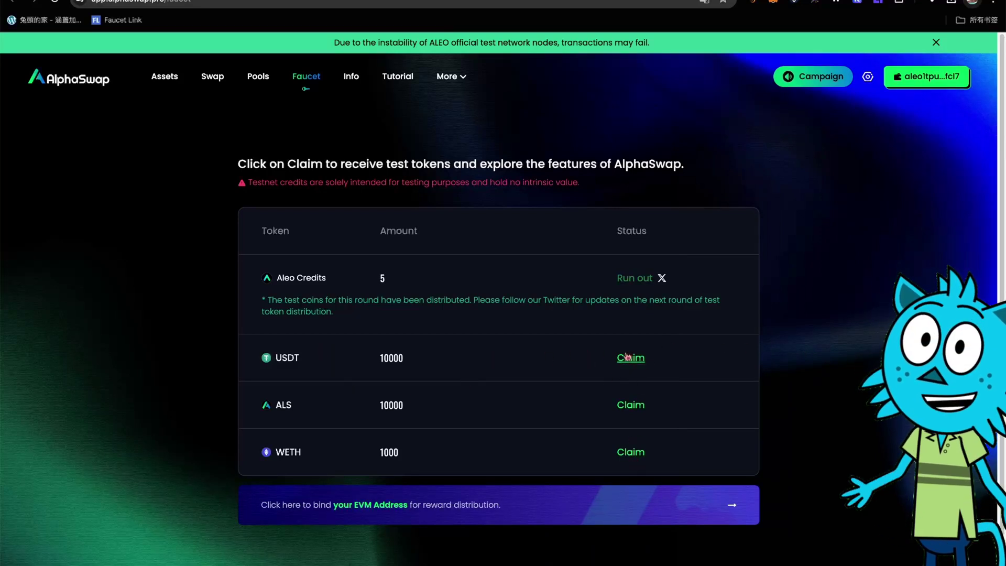
# - Claim the 10000 ALS test tokens from the AlphaSwap faucet and approve the transaction in Leo Wallet
pyautogui.click(632, 406)
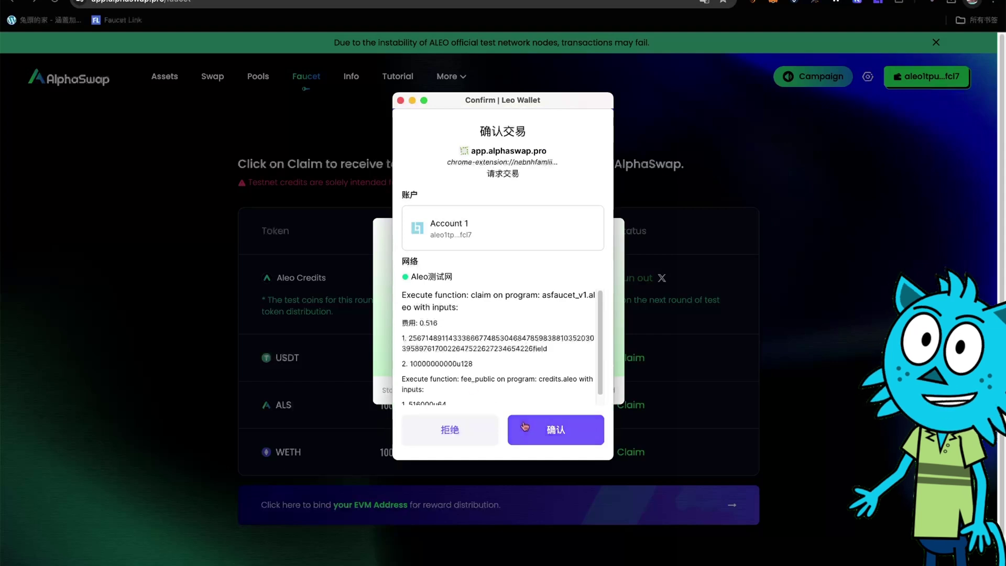
pyautogui.click(538, 439)
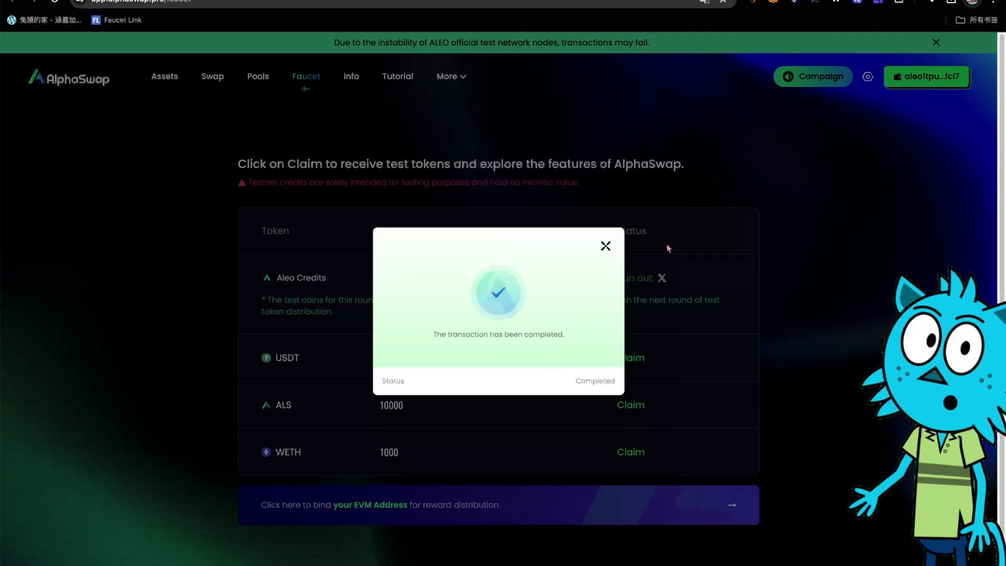
# - Examine Leo Wallet's ALEO balance, its faucet instructions and the recent claim transactions in the activity list
pyautogui.click(882, 3)
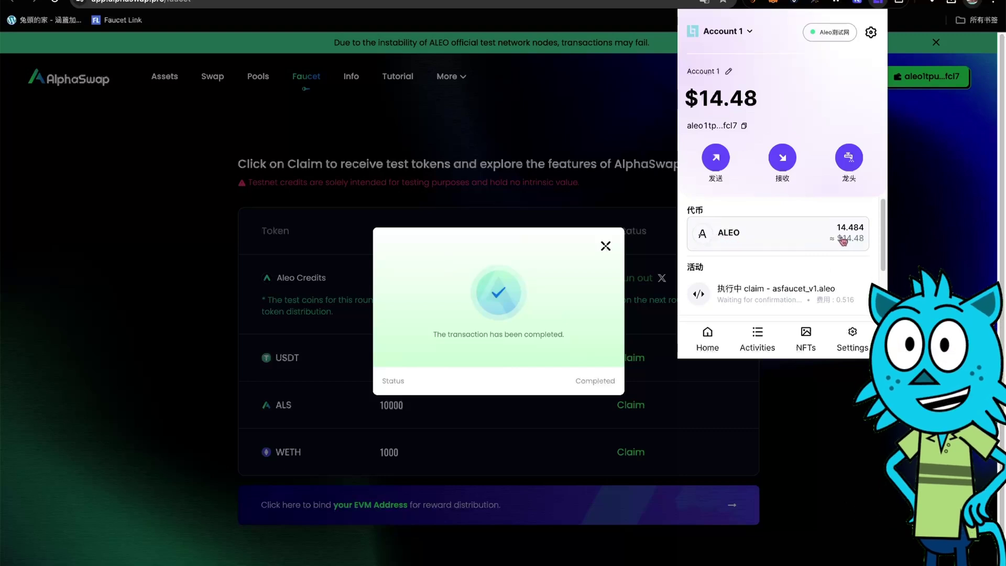
pyautogui.click(849, 157)
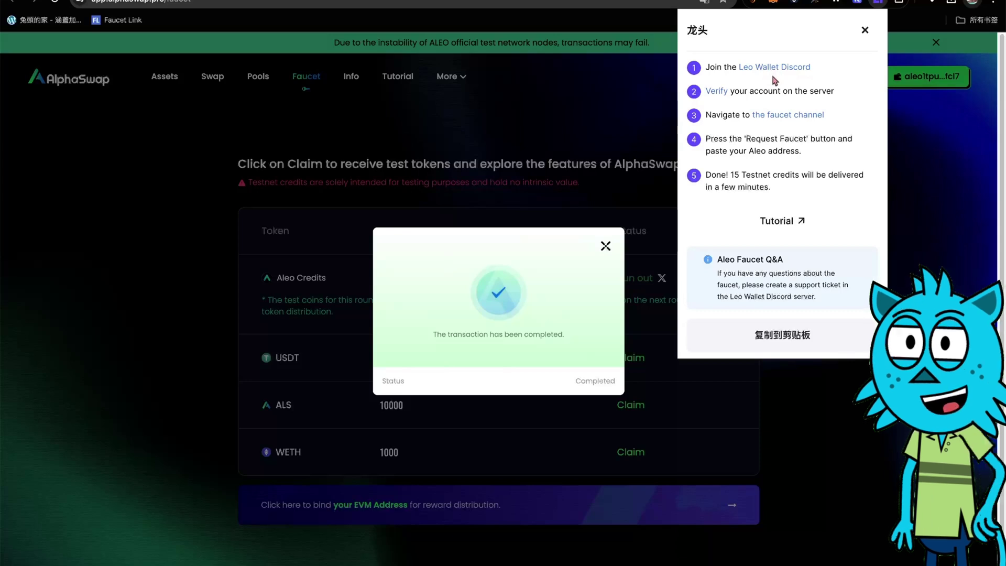
pyautogui.click(865, 31)
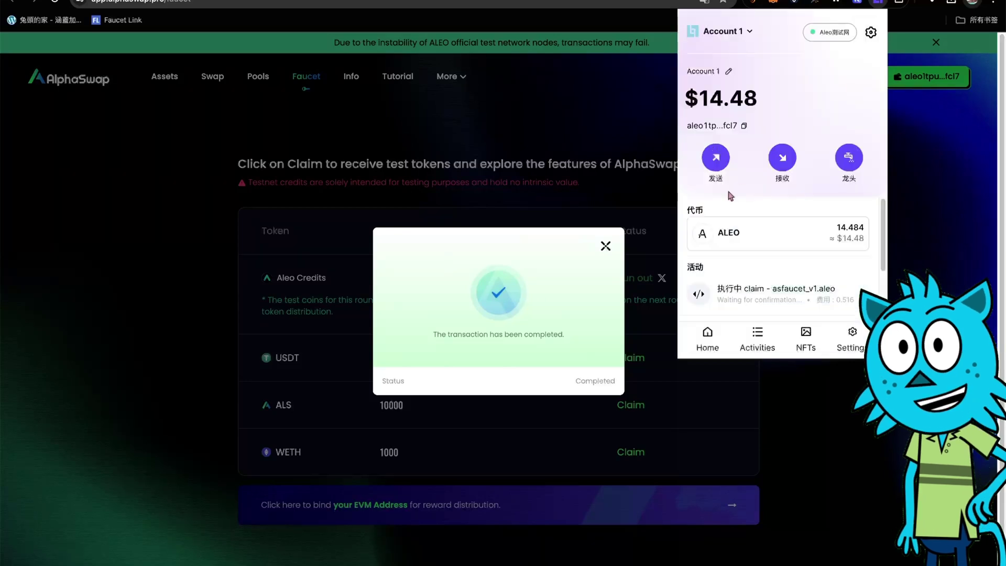
pyautogui.scroll(-2, 786, 252)
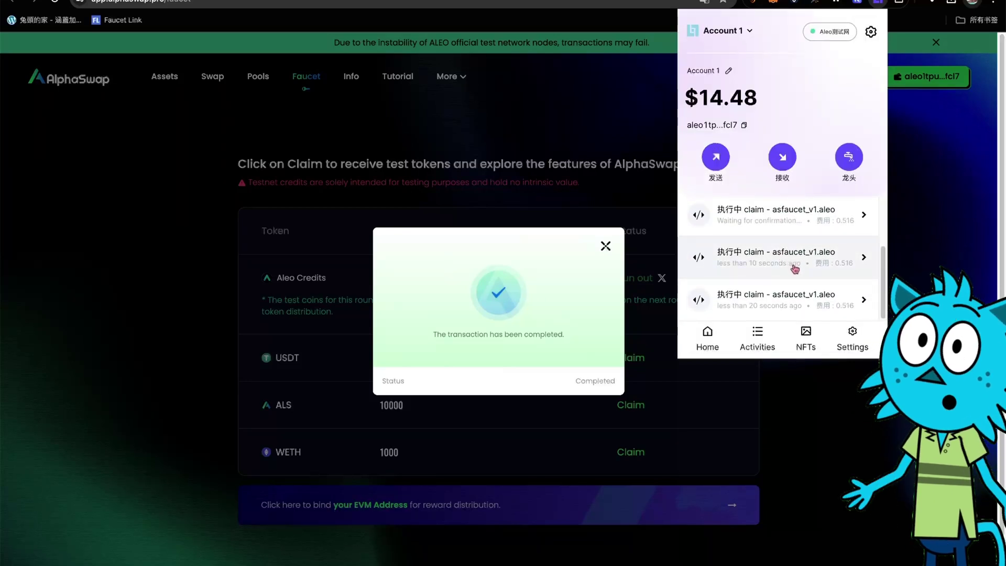
pyautogui.scroll(2, 795, 265)
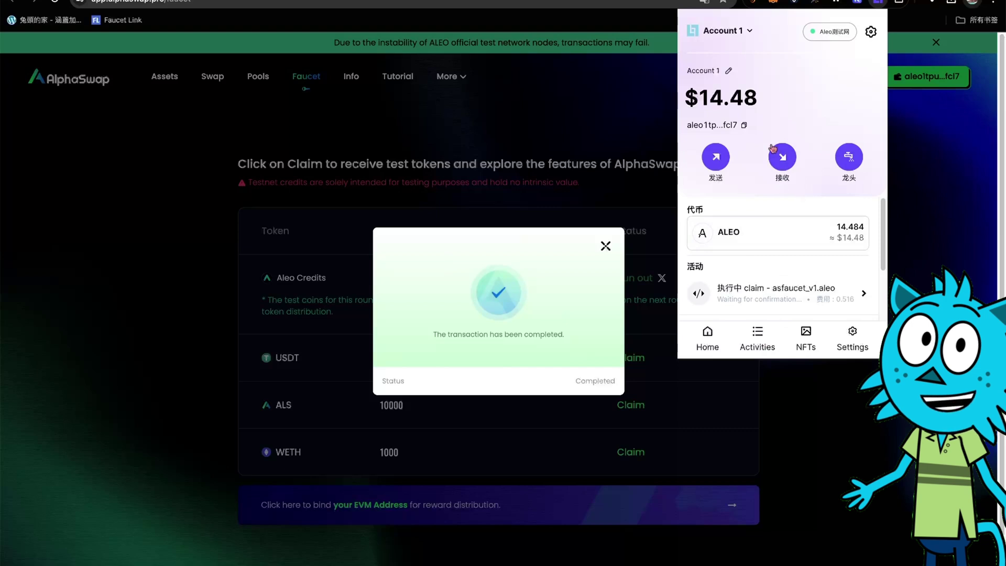
pyautogui.scroll(-2, 763, 281)
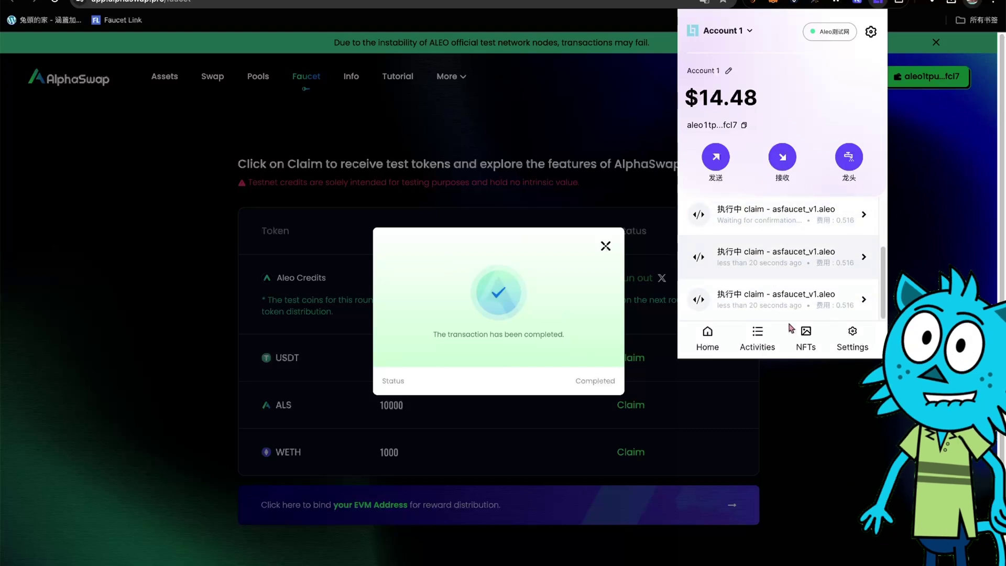
pyautogui.scroll(2, 770, 202)
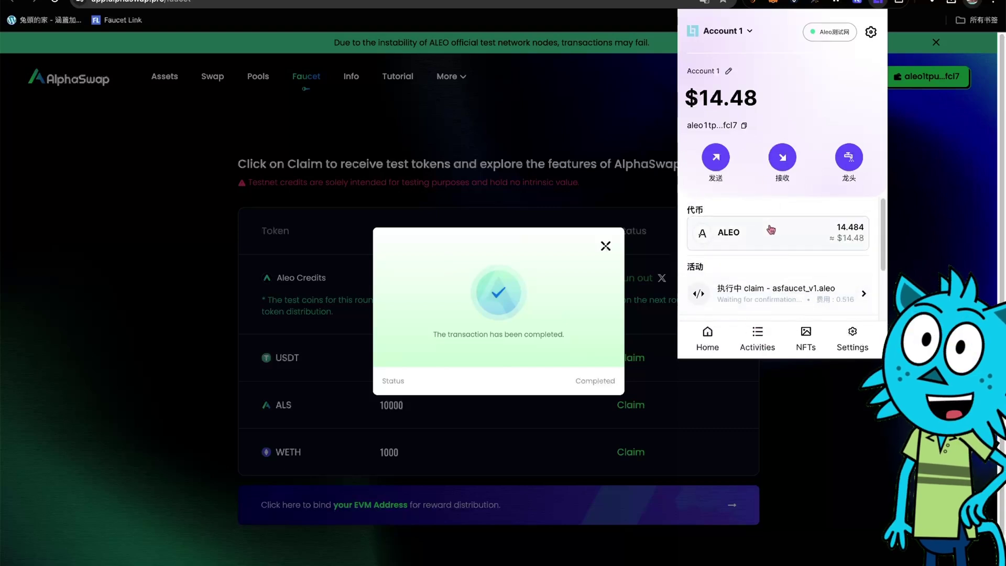
pyautogui.scroll(-2, 800, 278)
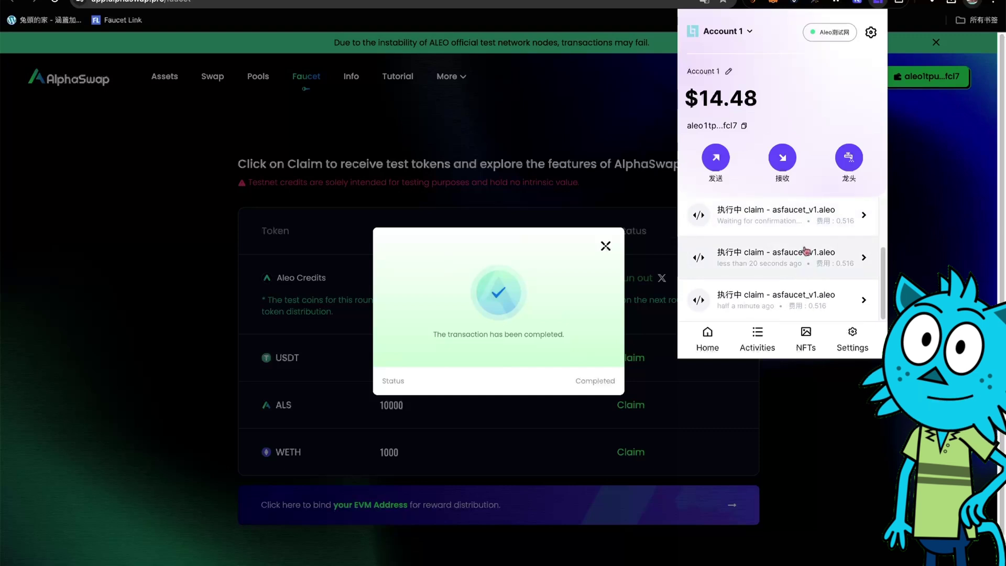
pyautogui.scroll(2, 799, 284)
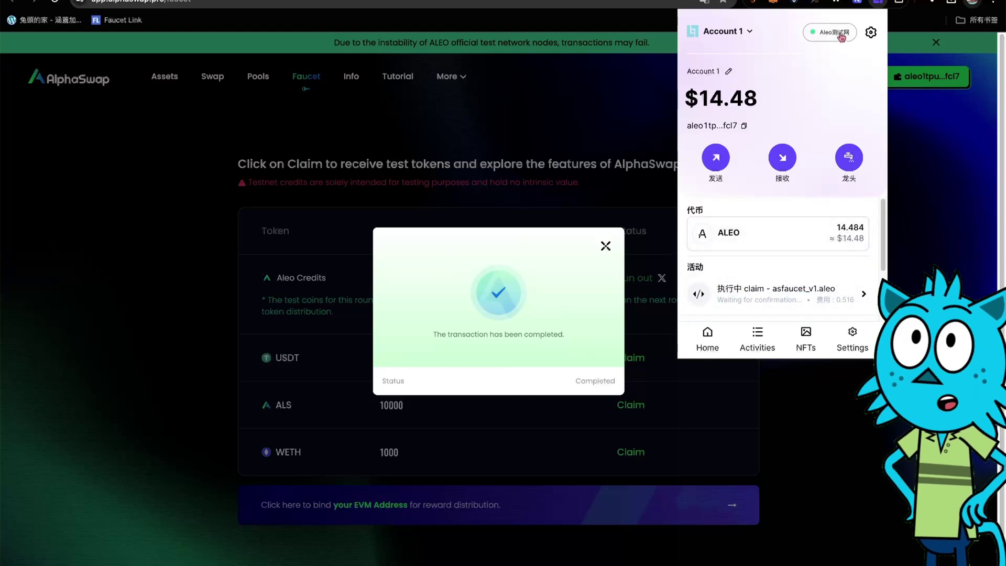
pyautogui.click(880, 245)
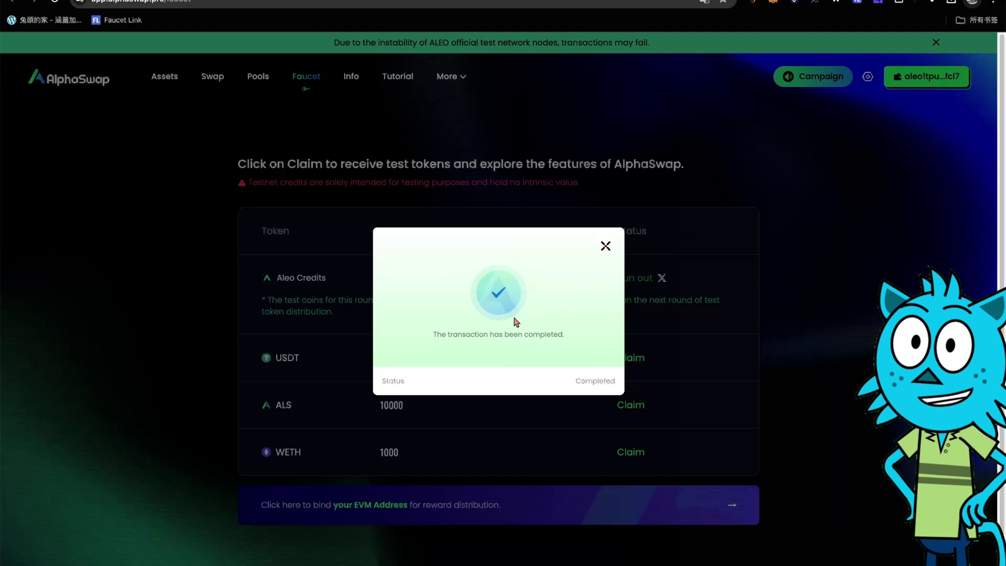
# - Claim the 1000 WETH test tokens from the faucet, approve the transaction in Leo Wallet and dismiss the completion notice
pyautogui.click(605, 245)
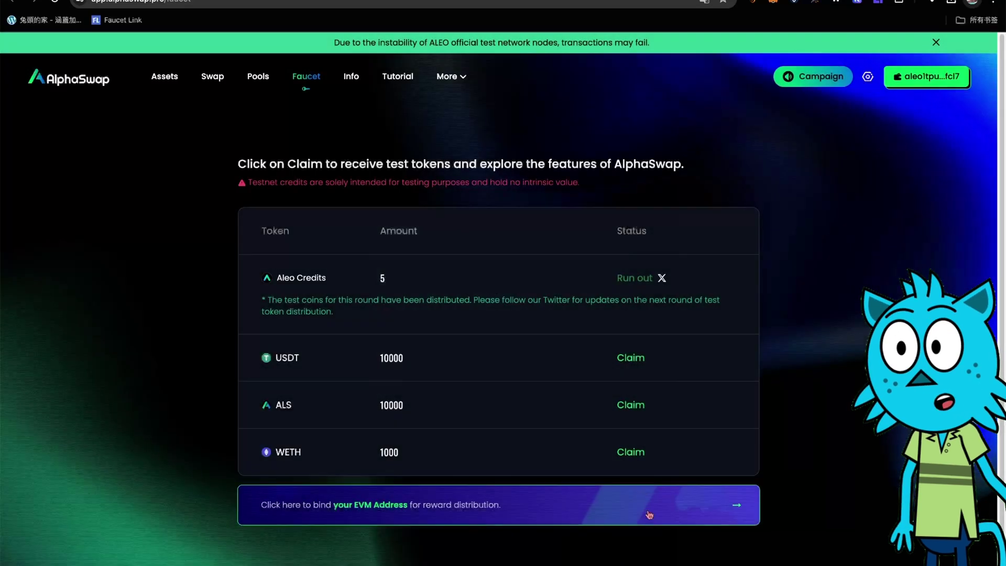
pyautogui.click(628, 454)
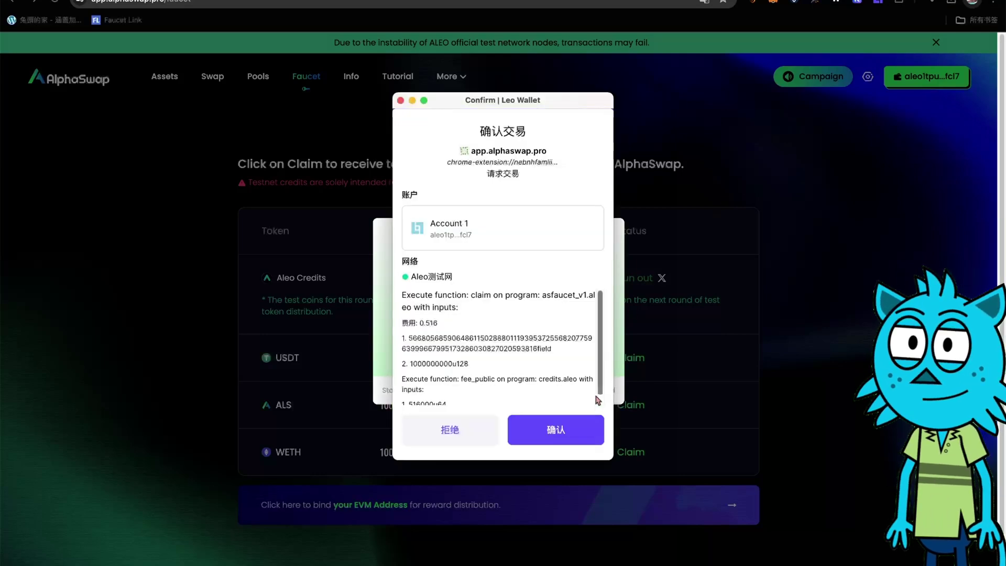
pyautogui.click(571, 426)
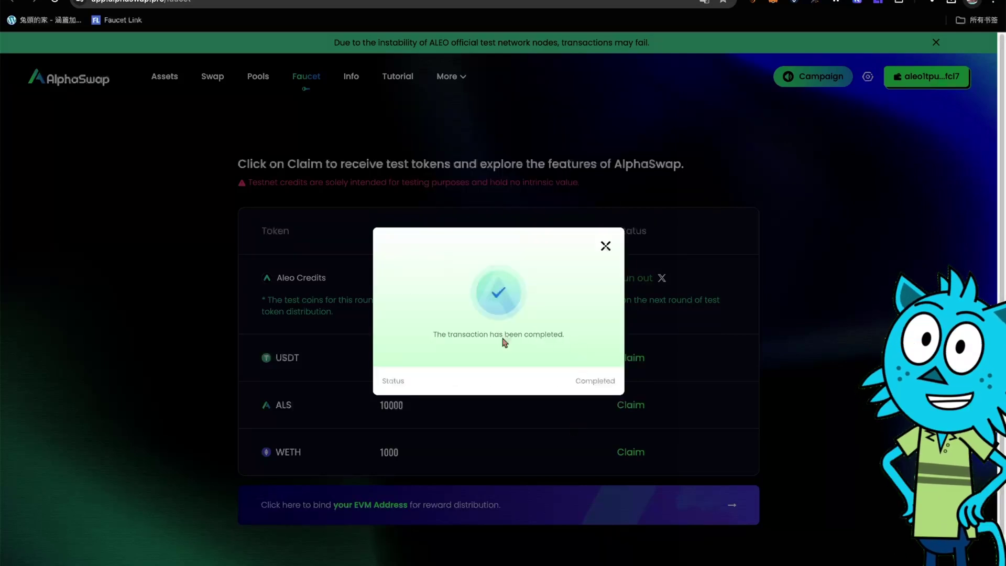
pyautogui.click(607, 246)
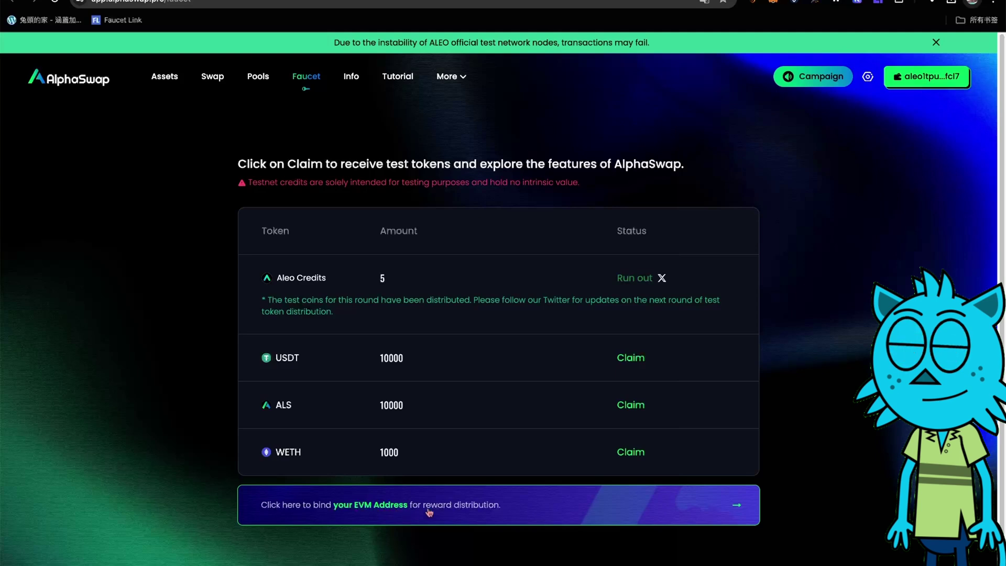
# - Look at the form for binding an EVM address and at the EVM wallet account that holds the address
pyautogui.click(656, 510)
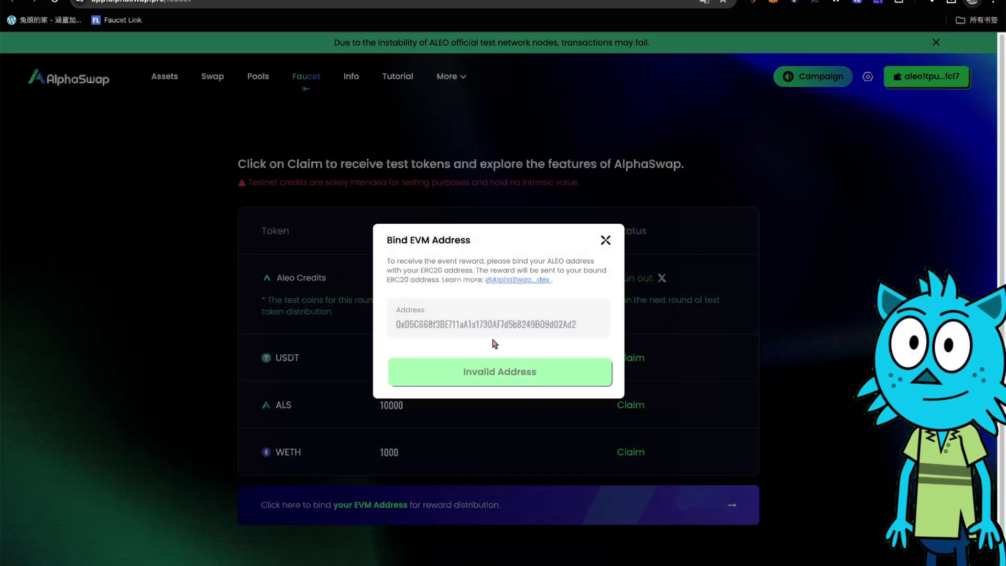
pyautogui.click(607, 241)
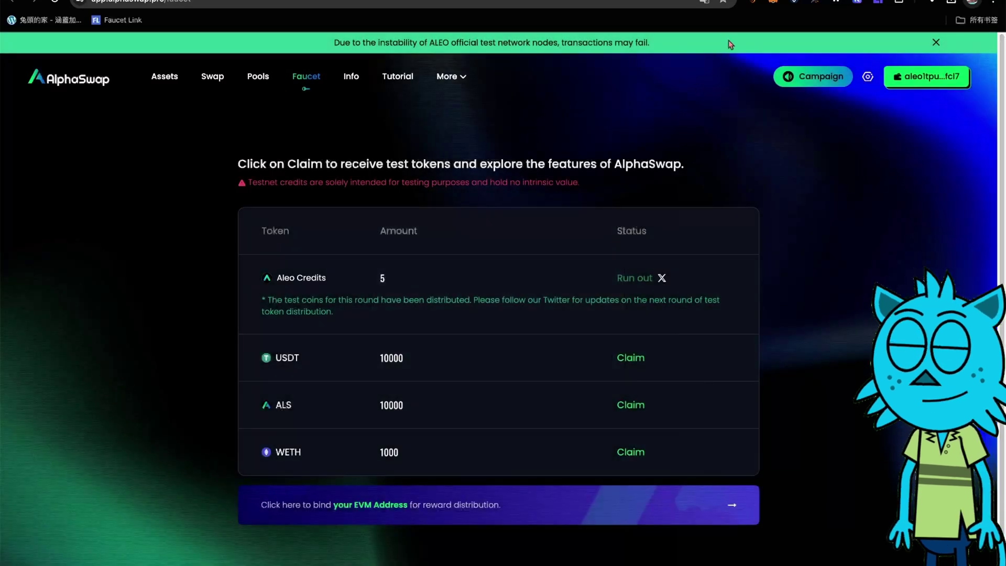
pyautogui.click(772, 2)
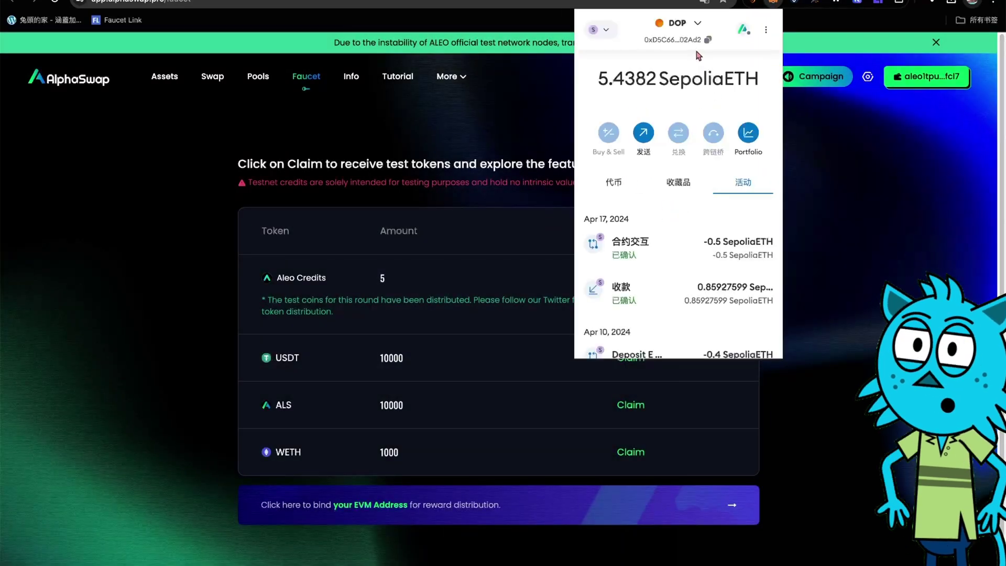
pyautogui.click(437, 404)
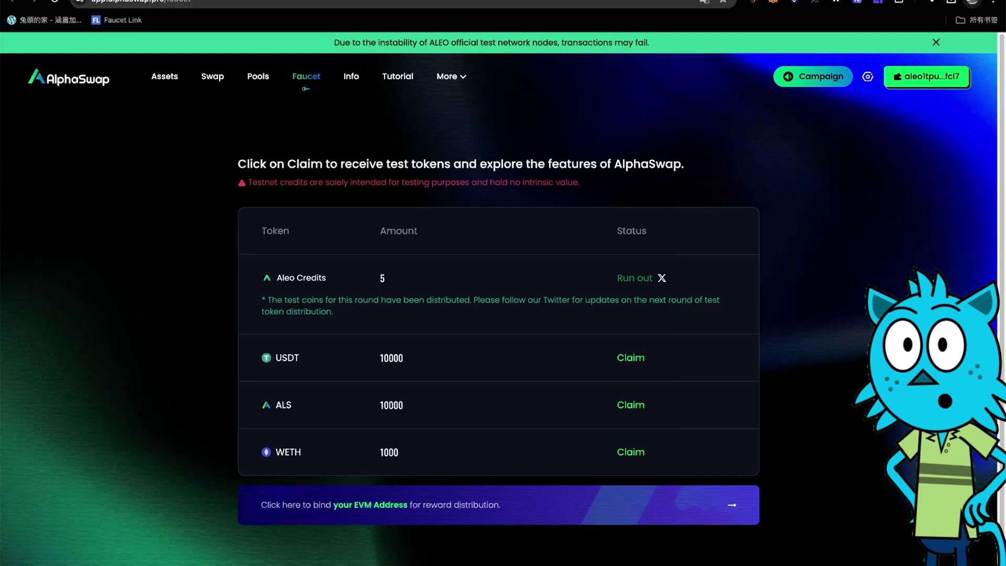
# - Open AlphaSwap's Swap page, checking the swap instructions in post 6 of the X thread
pyautogui.click(212, 76)
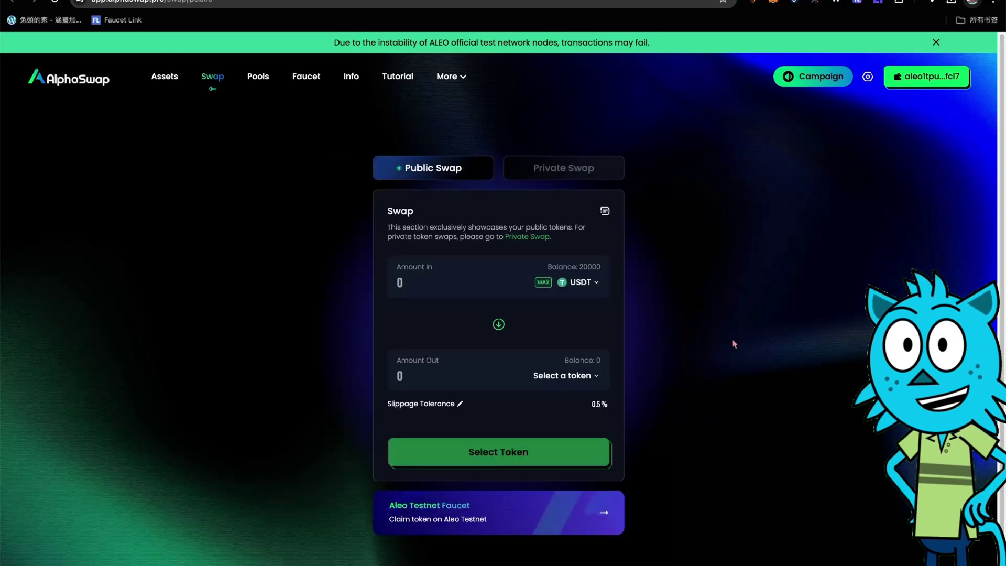
pyautogui.hotkey('ctrl', 'Tab')
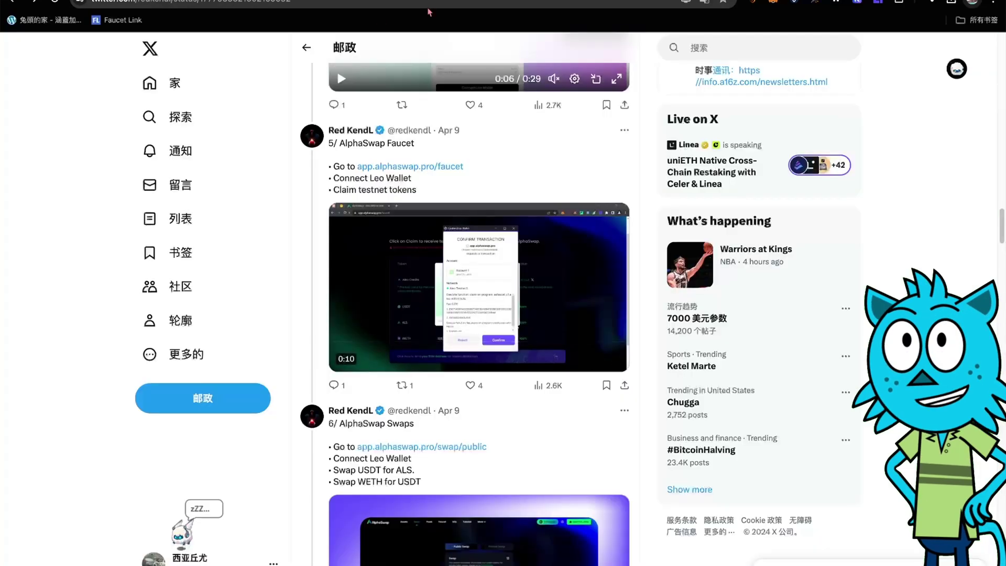
pyautogui.scroll(-4, 524, 196)
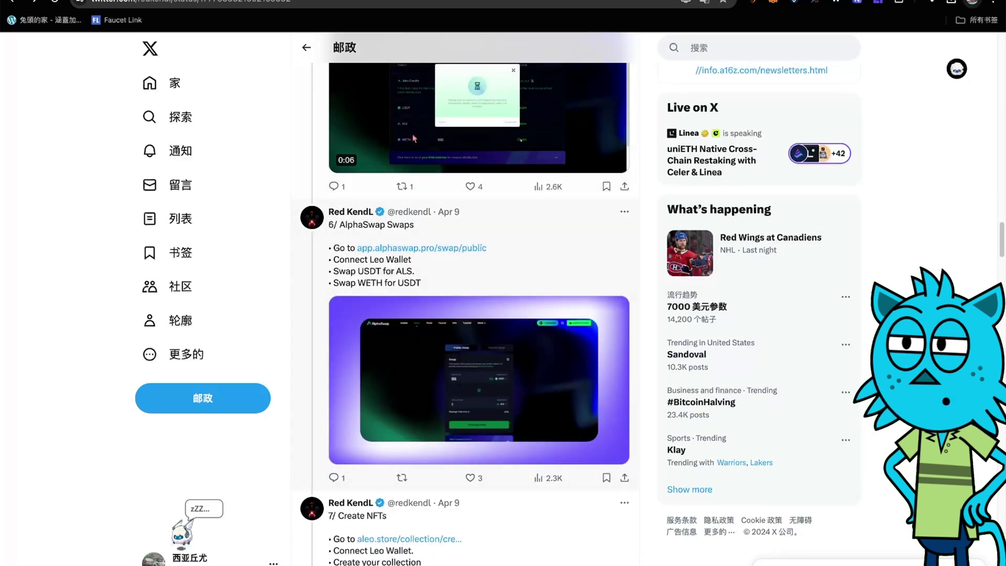
pyautogui.hotkey('ctrl', 'shift', 'Tab')
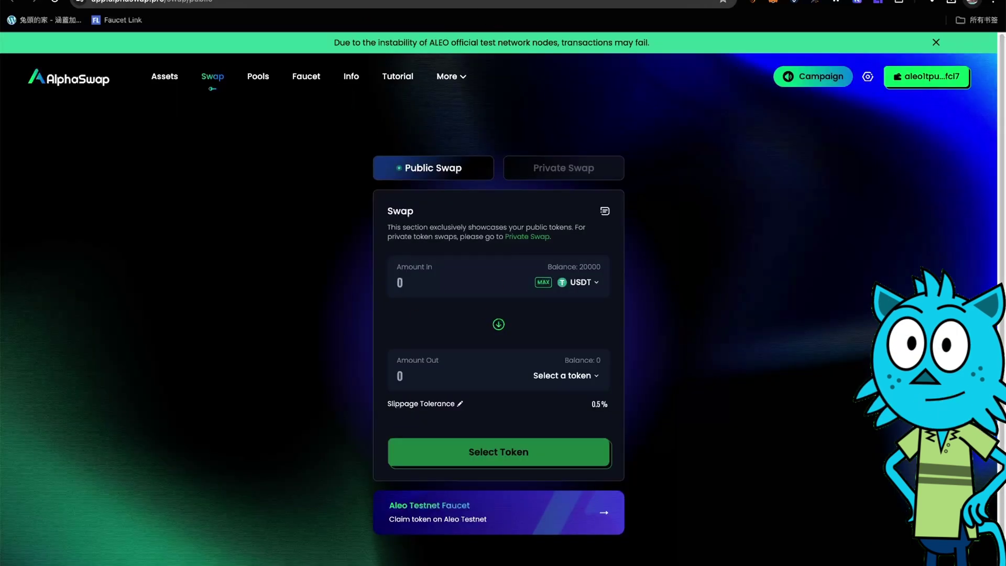
pyautogui.hotkey('ctrl', 'Tab')
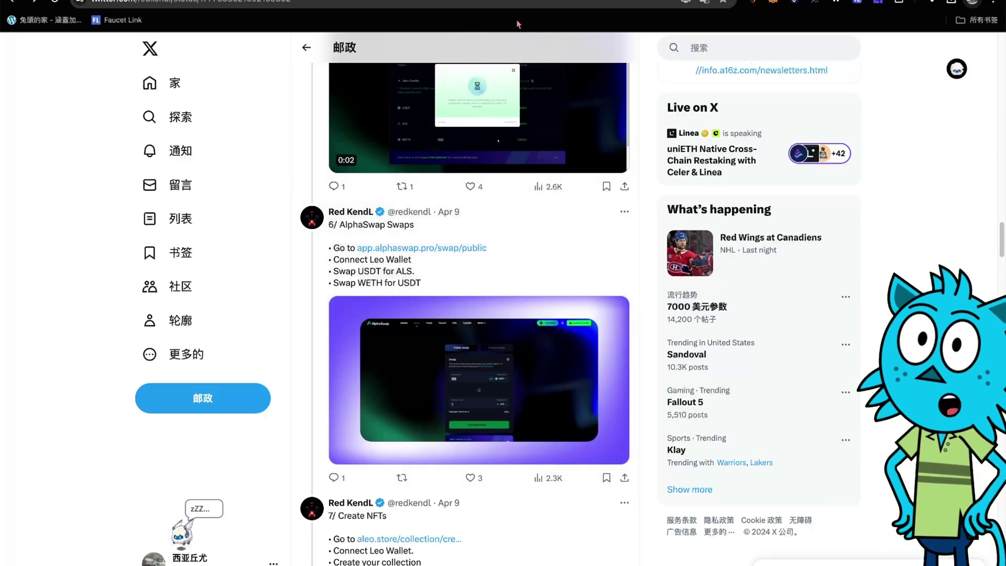
pyautogui.hotkey('ctrl', 'shift', 'Tab')
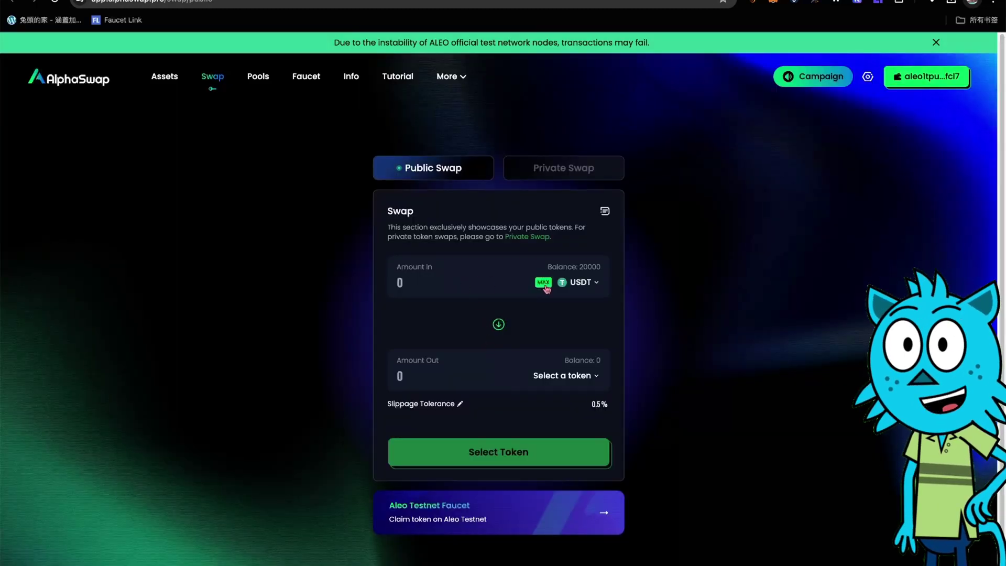
# - Set the public swap pair with USDT as the token paid and ALS as the token received
pyautogui.click(581, 283)
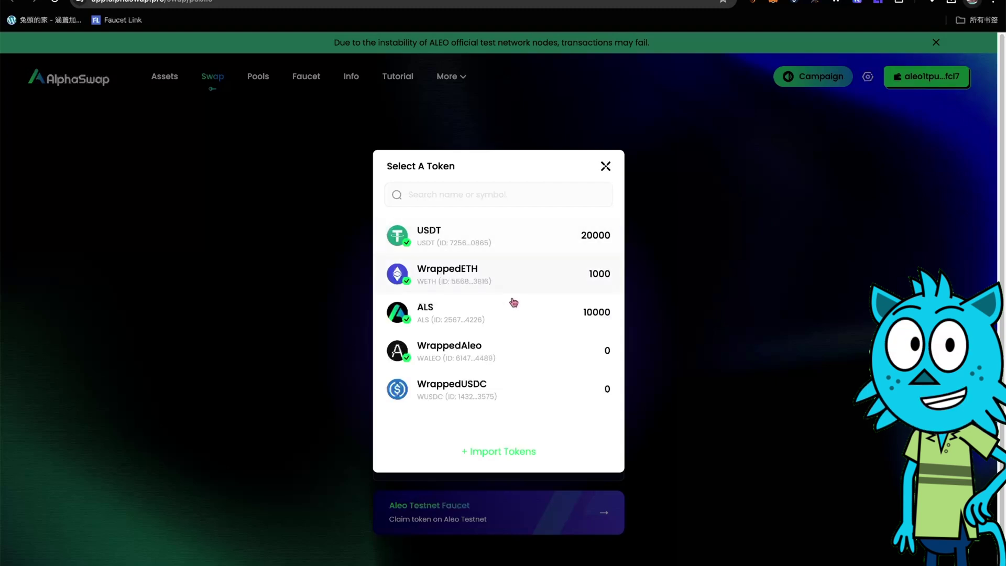
pyautogui.click(465, 244)
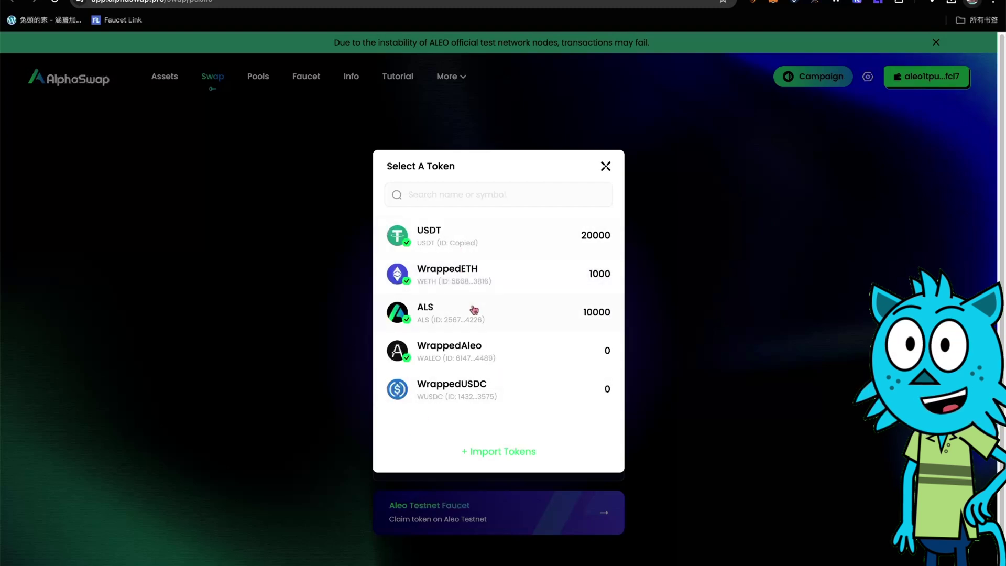
pyautogui.click(517, 247)
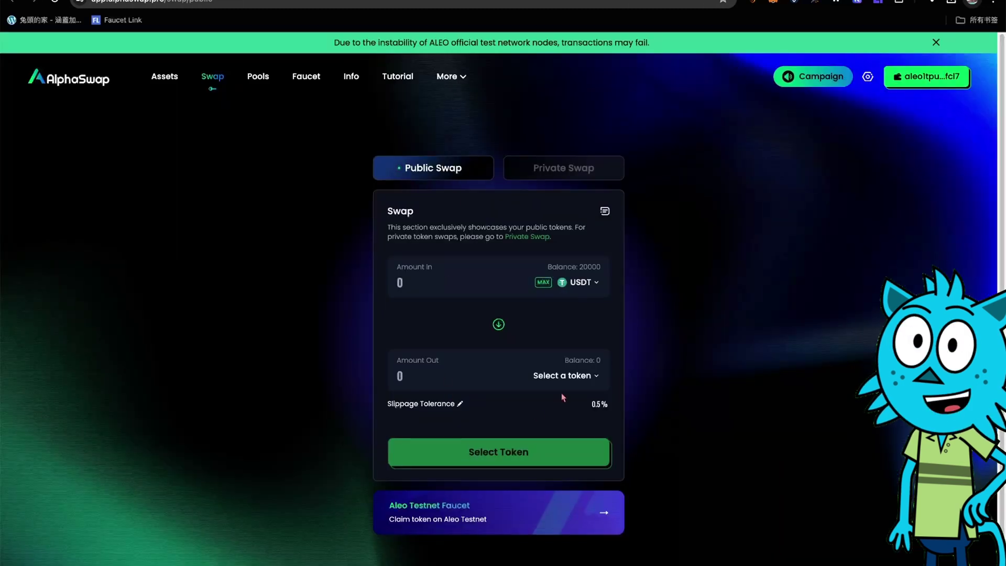
pyautogui.click(562, 377)
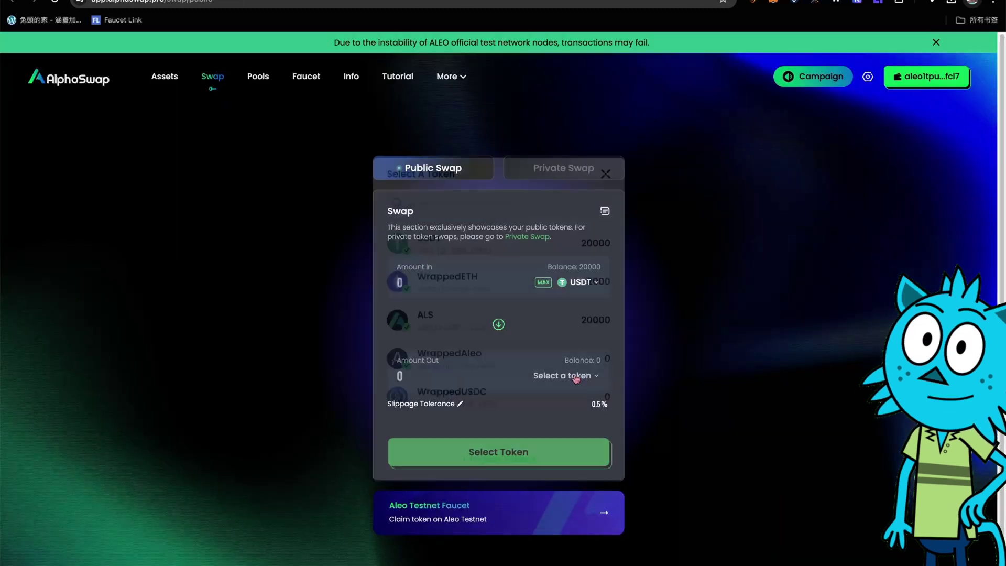
pyautogui.click(472, 320)
pyautogui.click(502, 325)
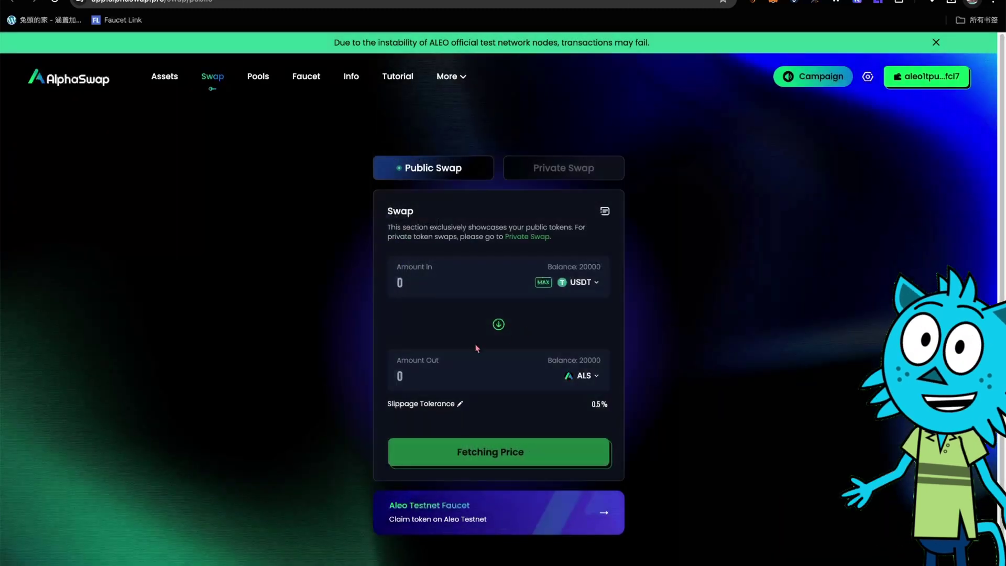
# - Swap 500 USDT for ALS and approve the transaction in Leo Wallet
pyautogui.click(433, 283)
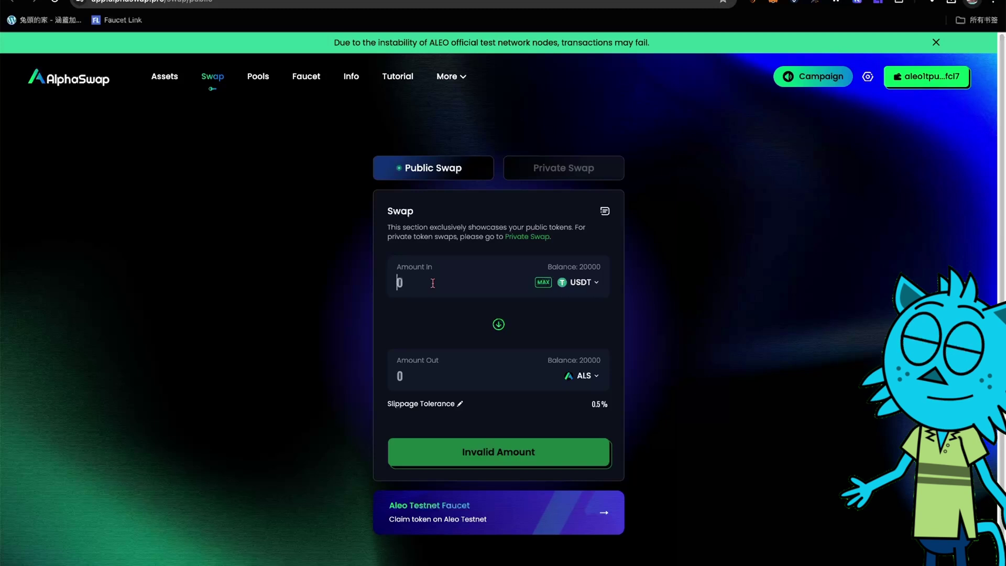
pyautogui.write('500')
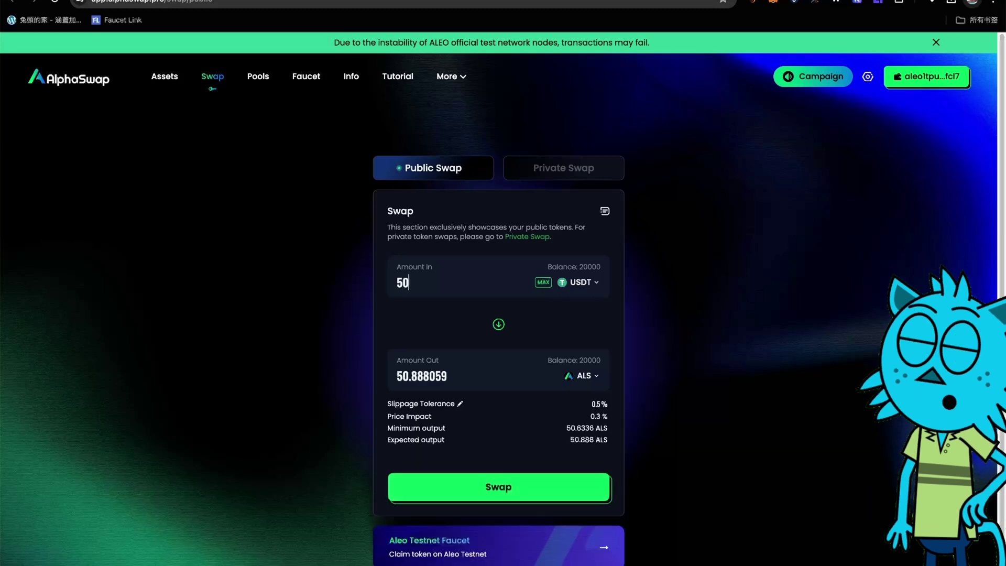
pyautogui.click(506, 498)
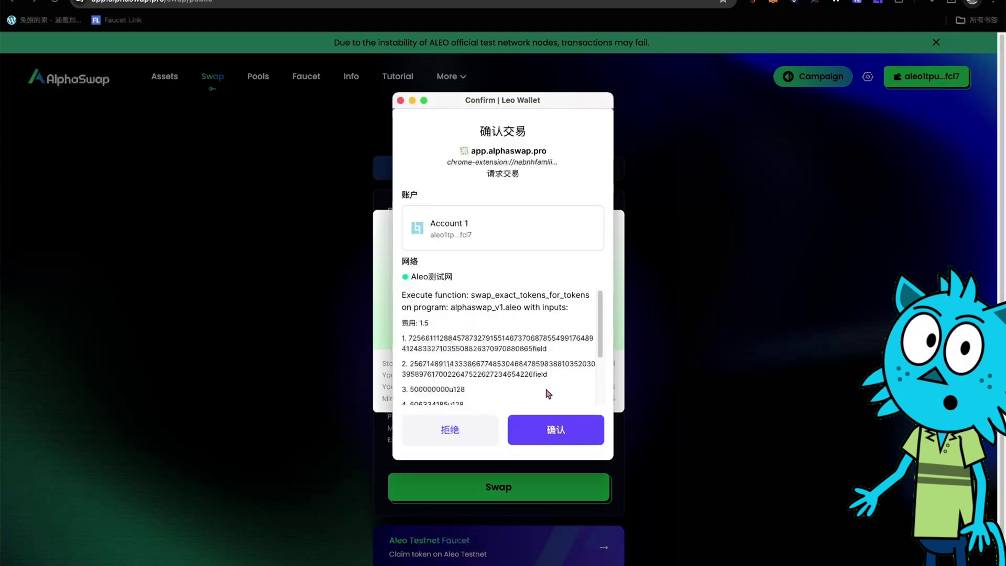
pyautogui.click(545, 437)
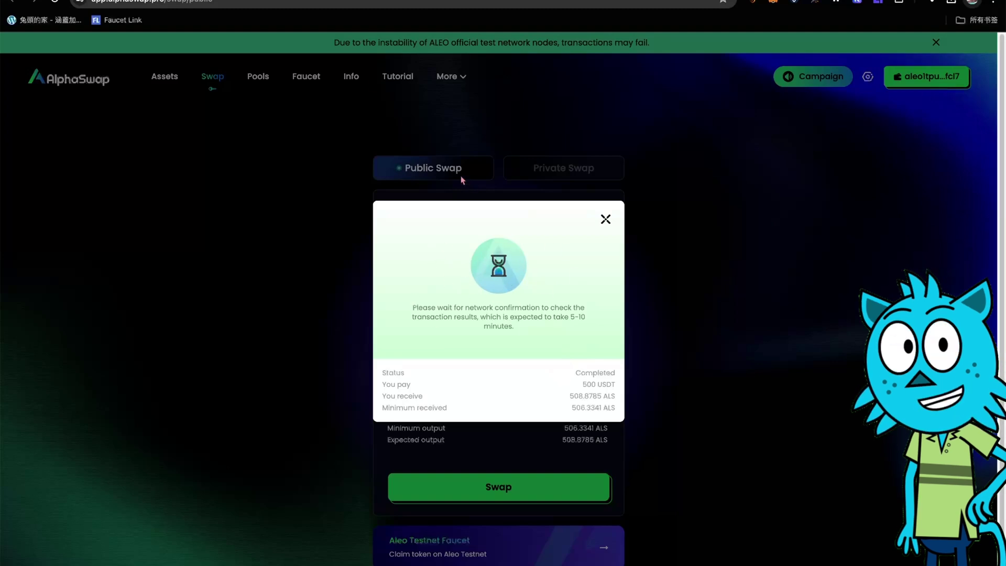
# - Return to the X thread and open the aleo.store collection creation page linked in post 7
pyautogui.hotkey('ctrl', 'w')
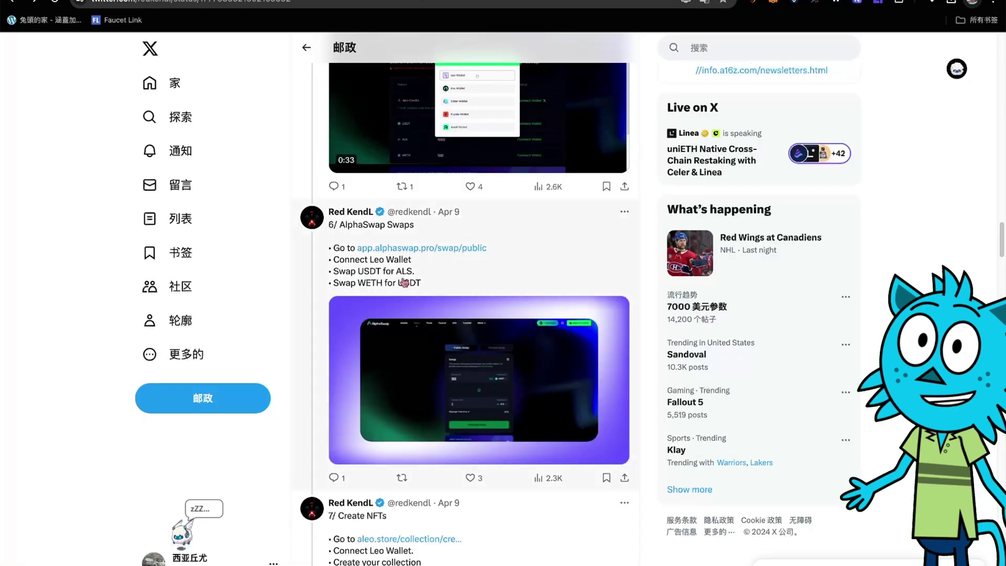
pyautogui.scroll(-3, 401, 336)
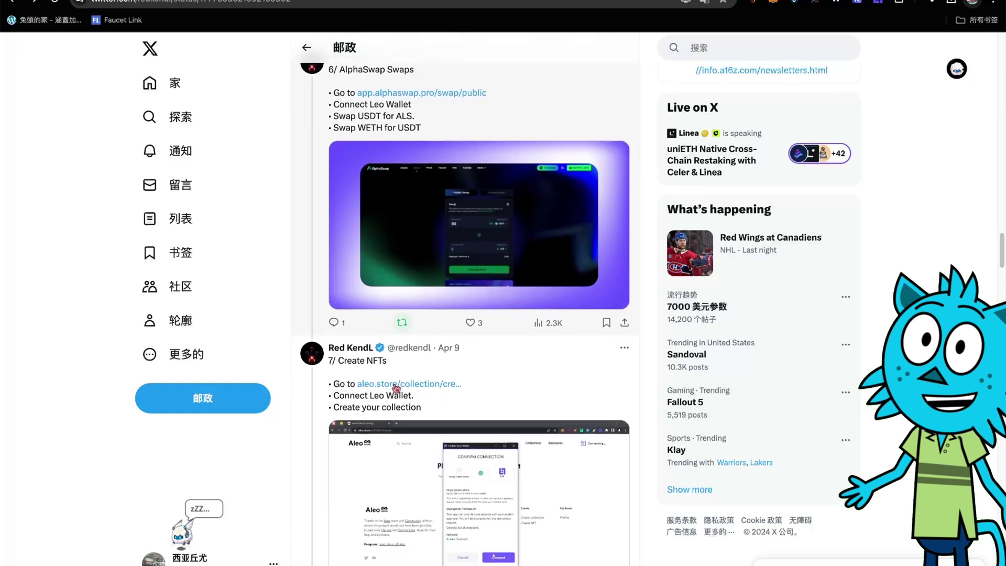
pyautogui.scroll(-2, 487, 362)
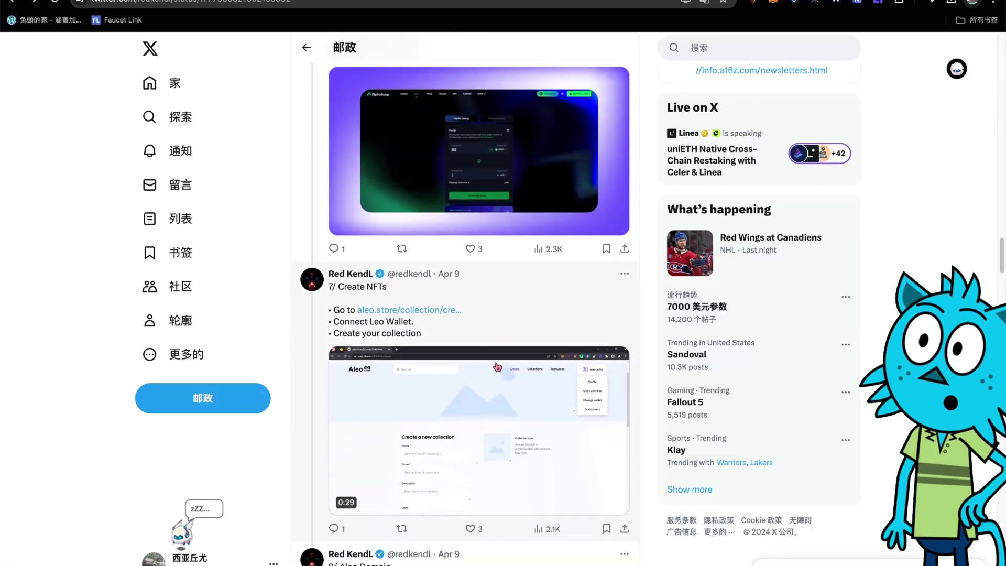
pyautogui.click(425, 314)
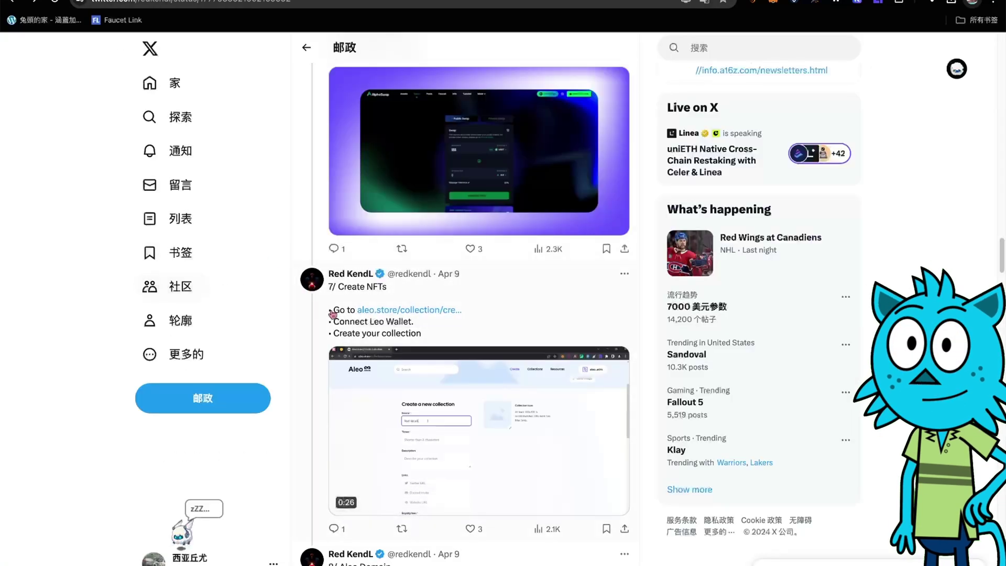
pyautogui.scroll(-4, 474, 514)
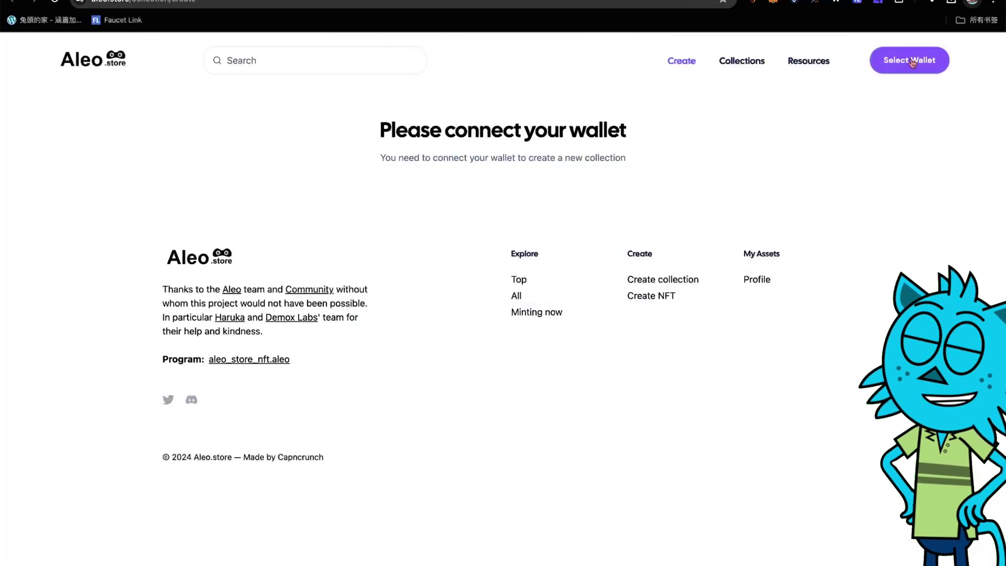
# - Connect Leo Wallet to Aleo.store and approve the connection request
pyautogui.click(912, 63)
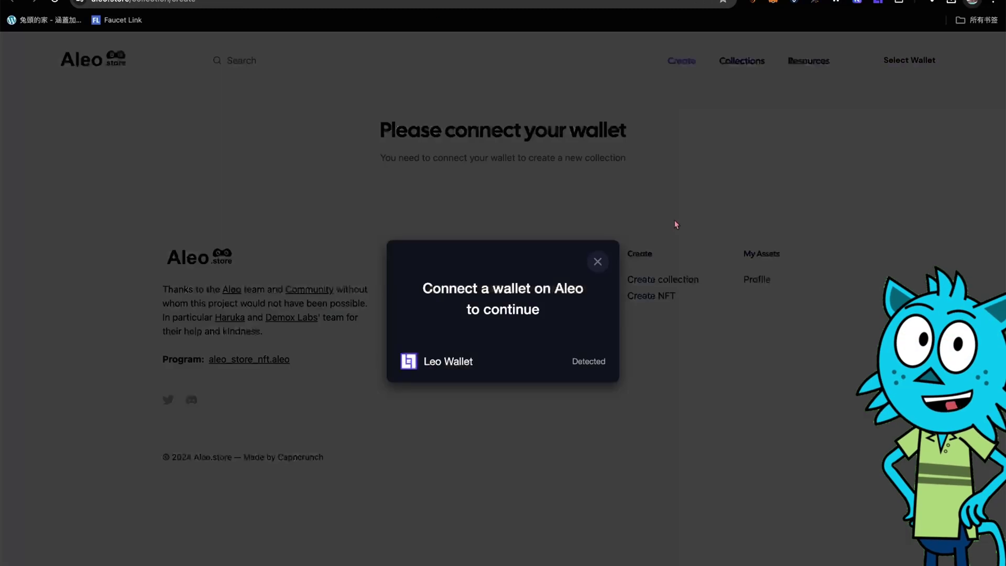
pyautogui.click(471, 361)
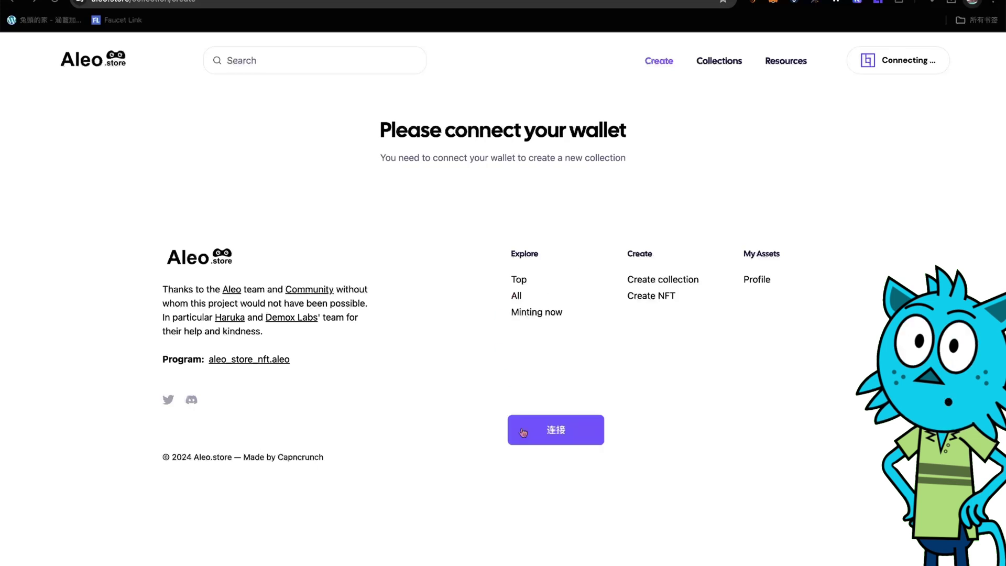
pyautogui.click(522, 430)
# - Upload the dark grey PNG as collection icon and enter the collection's name, ticker ak, description 1, royalty fees 2 and own wallet as royalty address
pyautogui.scroll(-4, 492, 257)
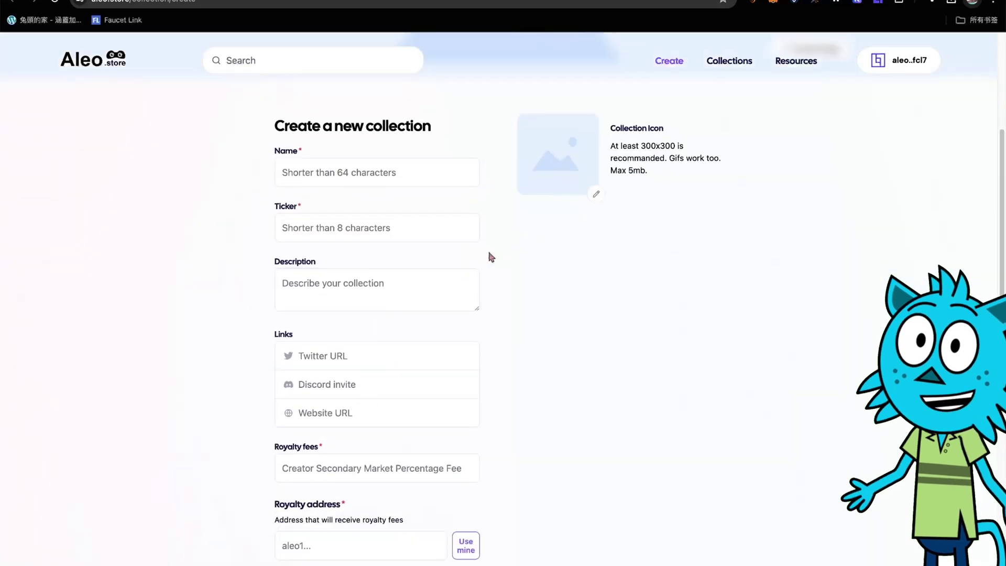
pyautogui.click(596, 194)
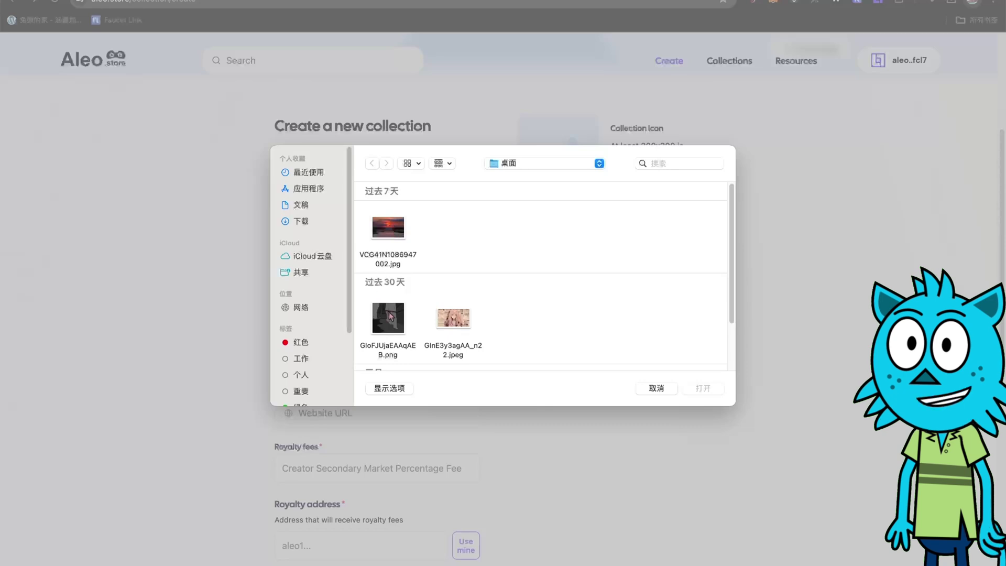
pyautogui.doubleClick(387, 317)
pyautogui.scroll(3, 832, 395)
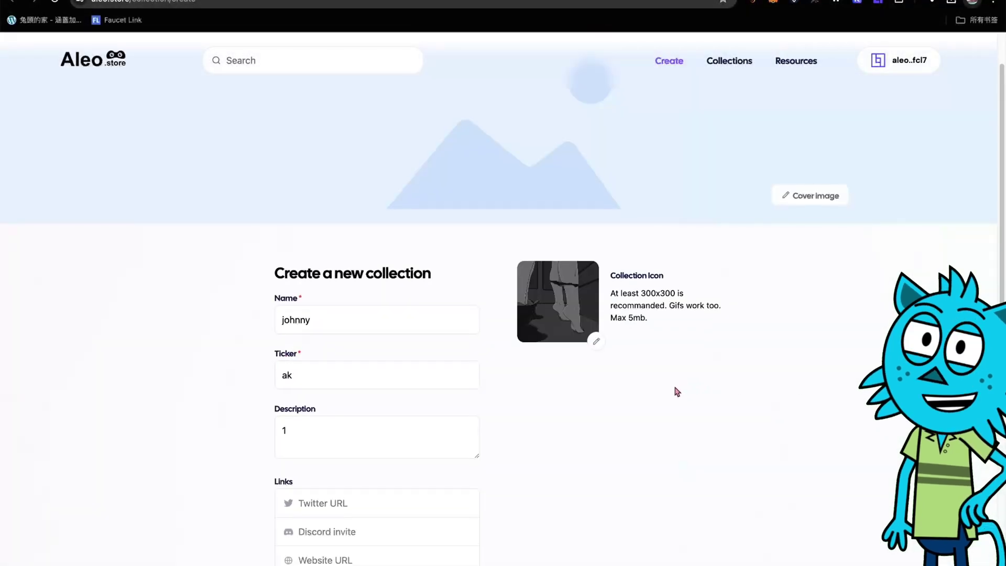
pyautogui.scroll(-1, 674, 391)
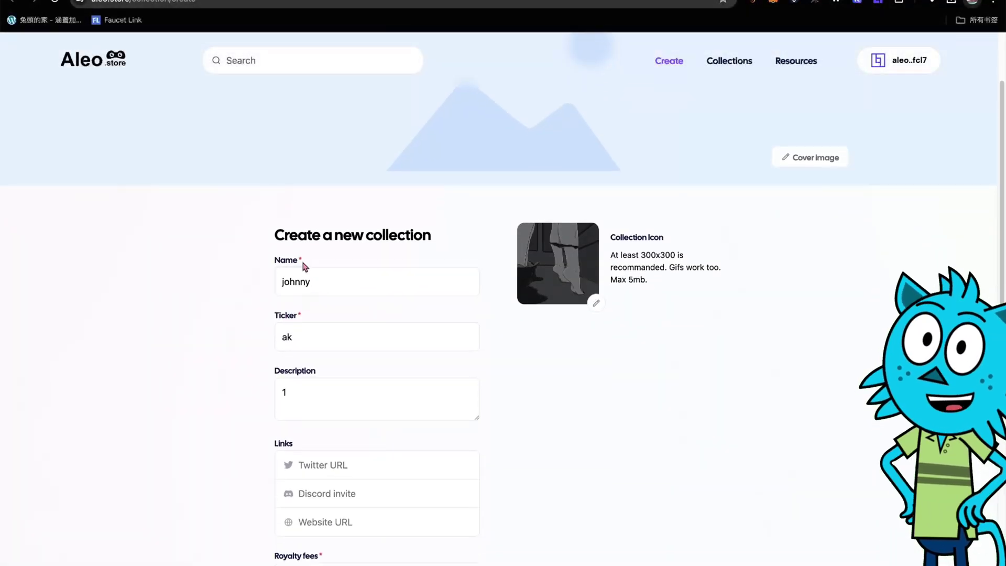
pyautogui.scroll(-3, 341, 303)
pyautogui.scroll(-2, 348, 337)
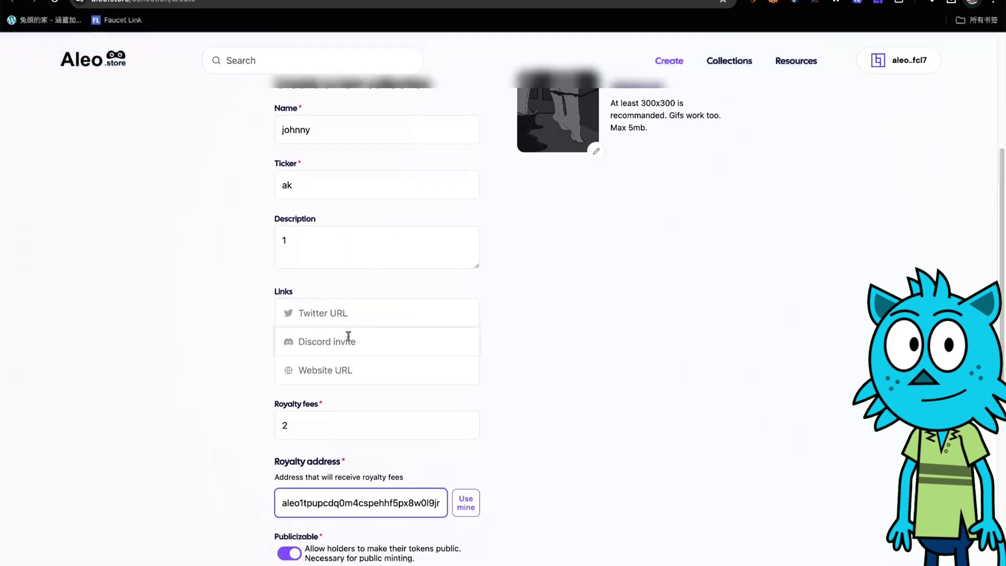
# - Look at the Leo Wallet account whose address is used as the collection's royalty address
pyautogui.click(736, 172)
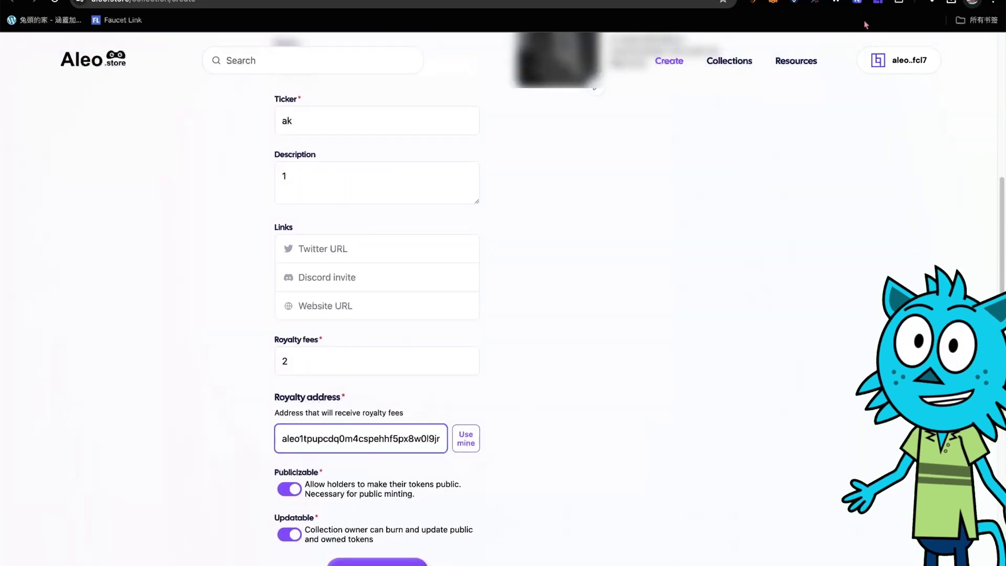
pyautogui.click(874, 5)
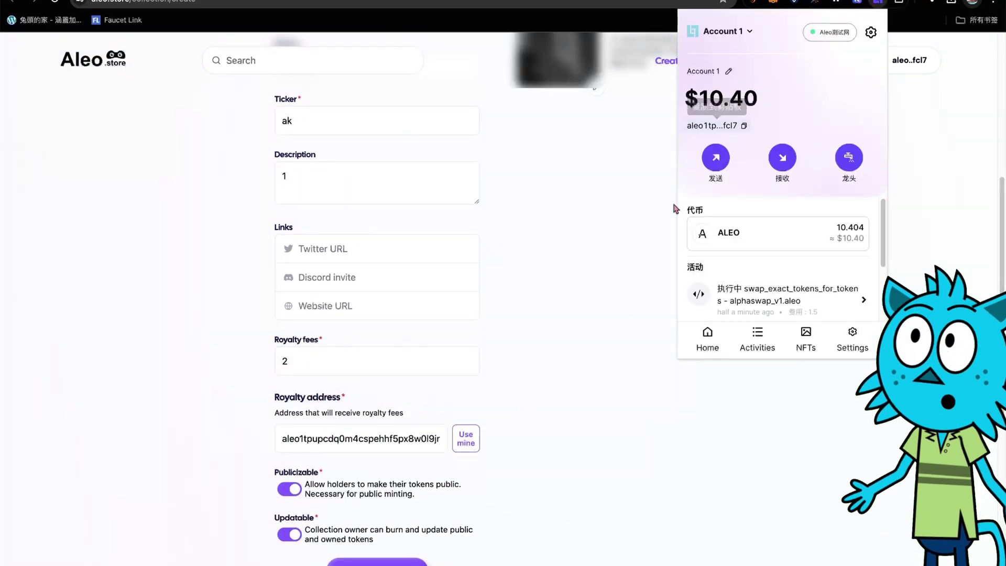
pyautogui.click(614, 309)
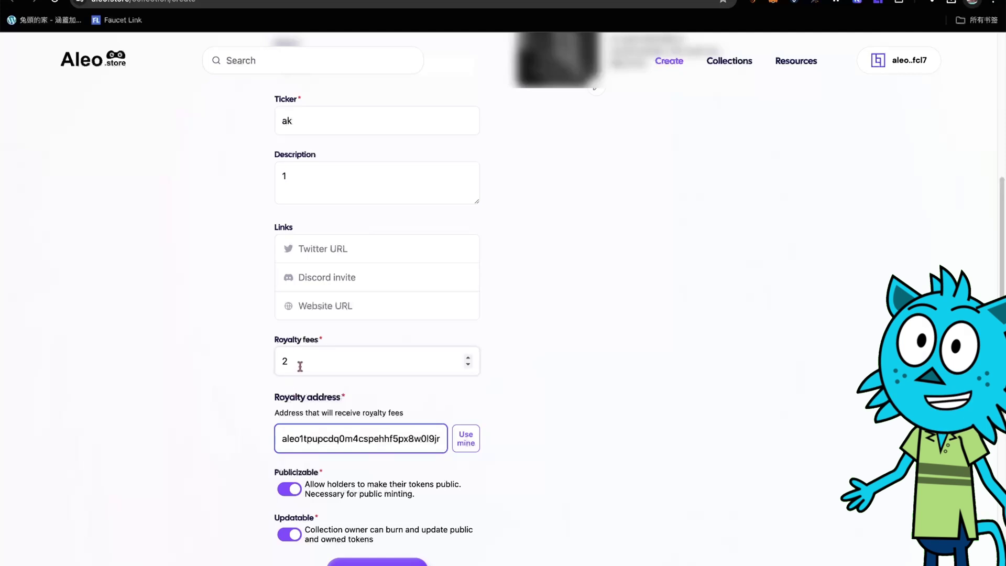
# - Set the royalty fees to 2, submit the new collection and approve the create_collection transaction in Leo Wallet
pyautogui.click(468, 358)
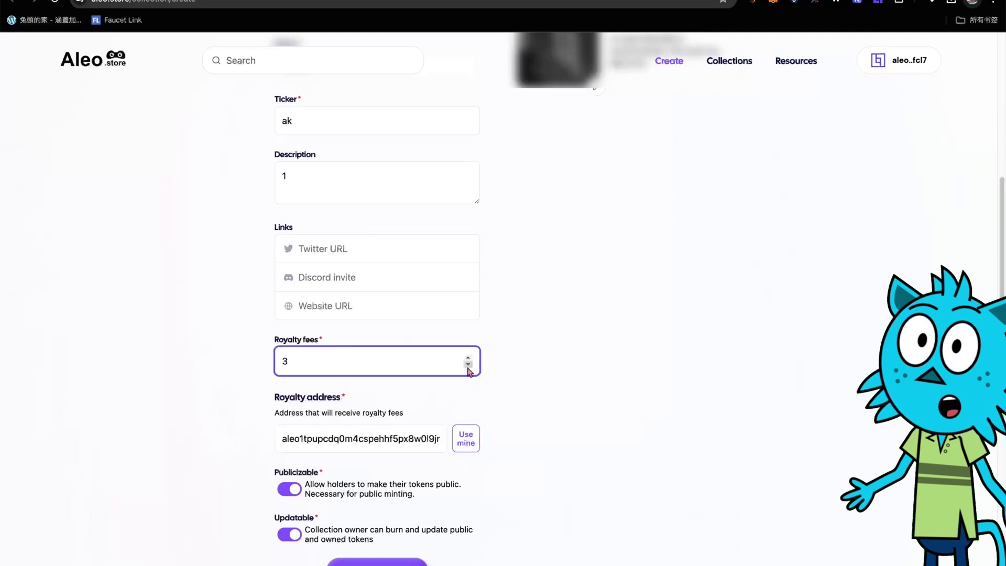
pyautogui.click(468, 365)
pyautogui.scroll(-1, 474, 391)
pyautogui.click(481, 423)
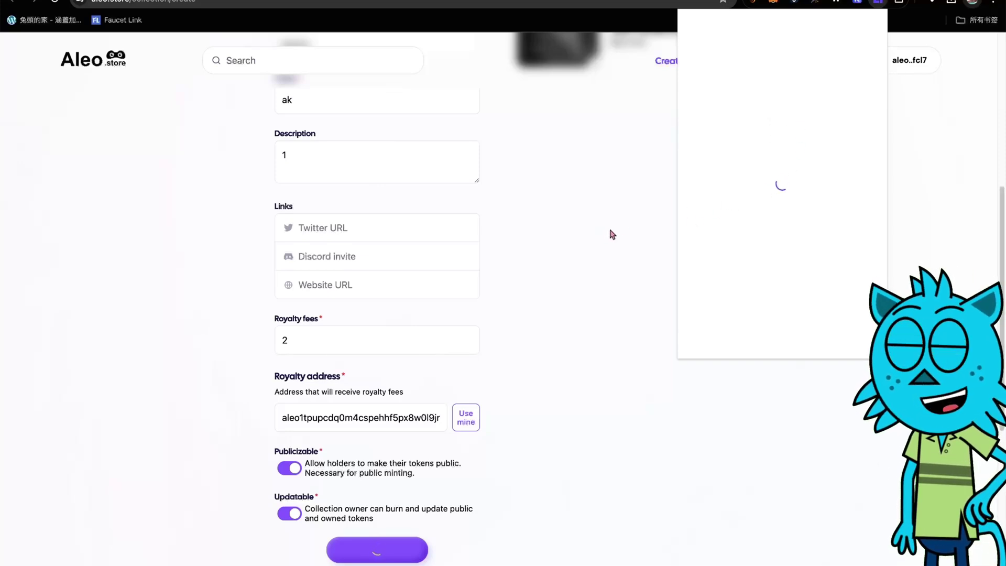
pyautogui.click(878, 3)
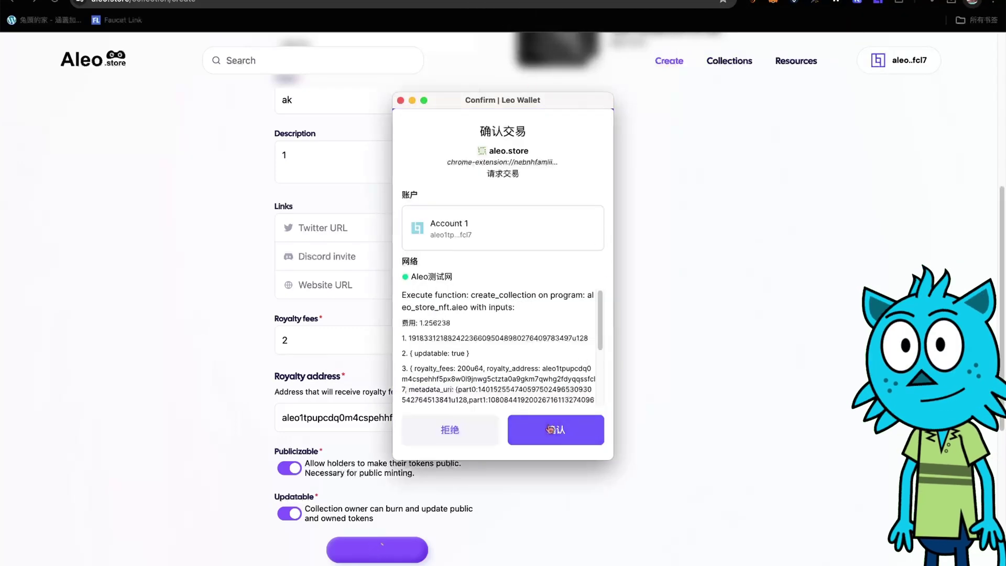
pyautogui.click(555, 431)
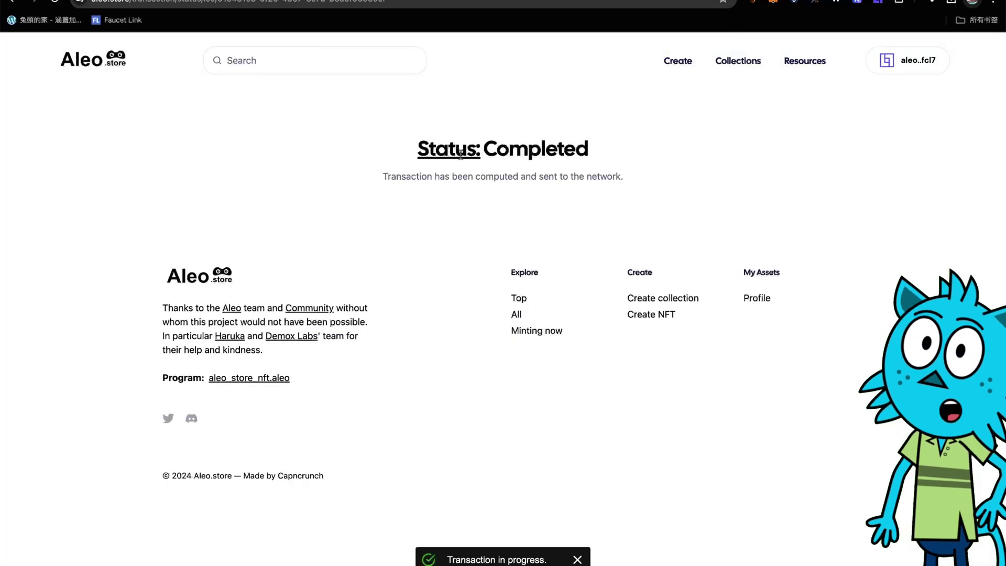
pyautogui.moveTo(484, 149); pyautogui.dragTo(572, 148)
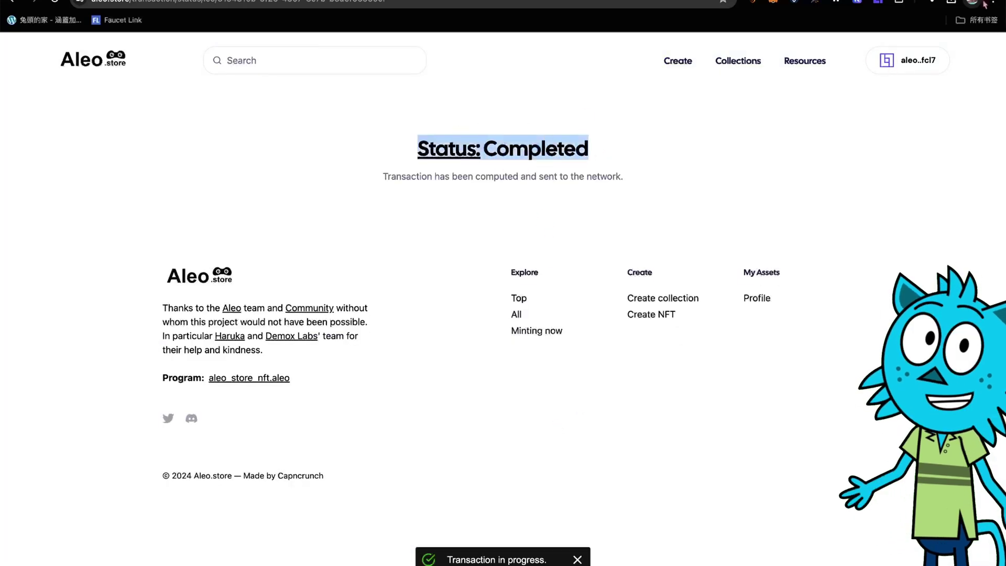
pyautogui.click(878, 3)
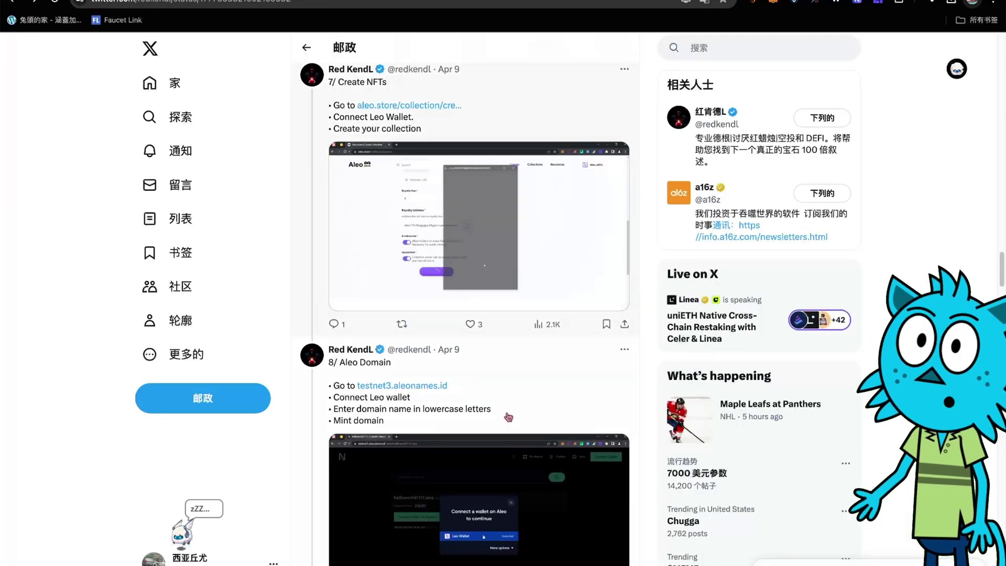
# - Open testnet3.aleonames.id from post 8 of the X thread and connect Leo Wallet to it
pyautogui.scroll(-1, 512, 373)
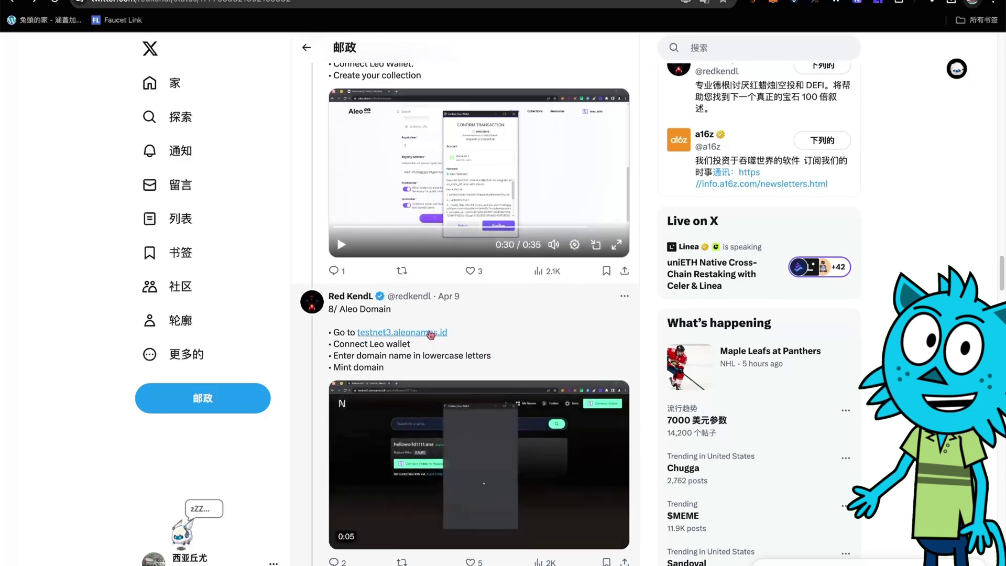
pyautogui.click(429, 336)
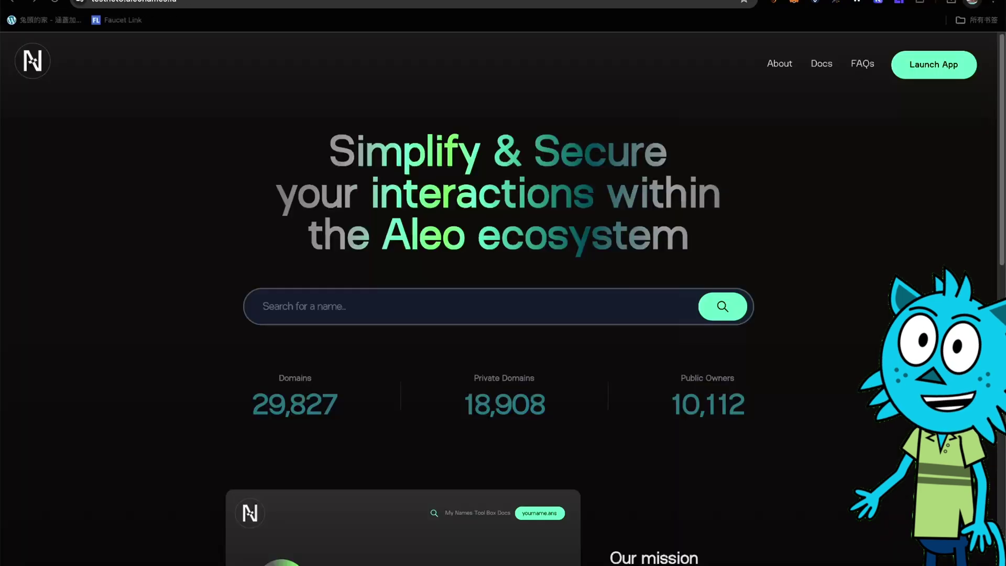
pyautogui.click(929, 77)
pyautogui.click(937, 73)
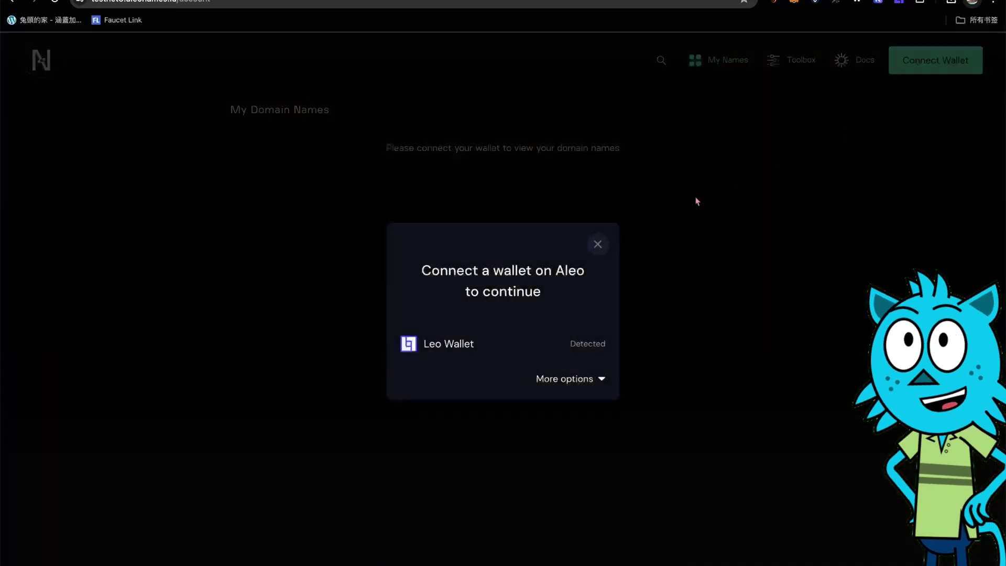
pyautogui.click(521, 332)
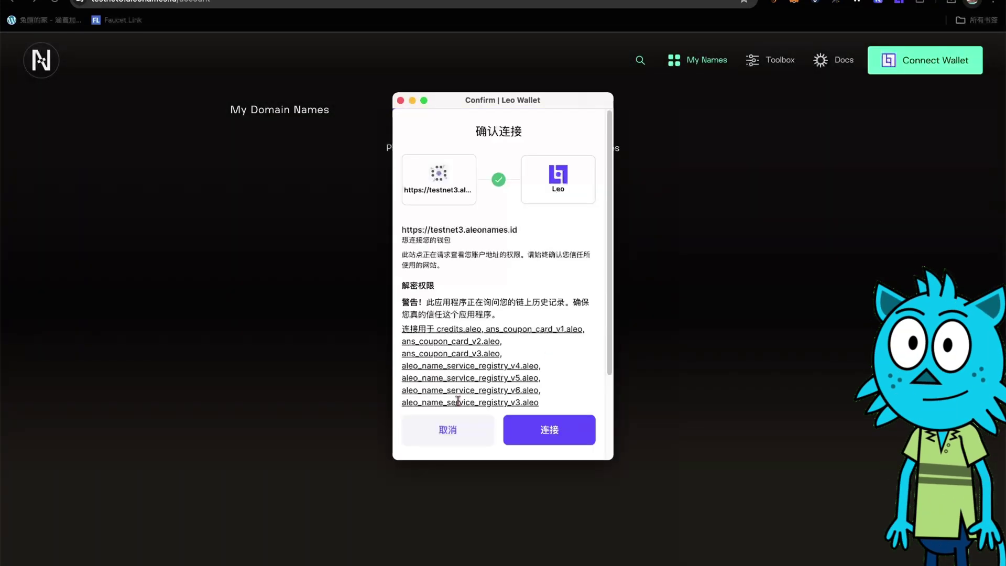
pyautogui.click(527, 430)
pyautogui.click(549, 433)
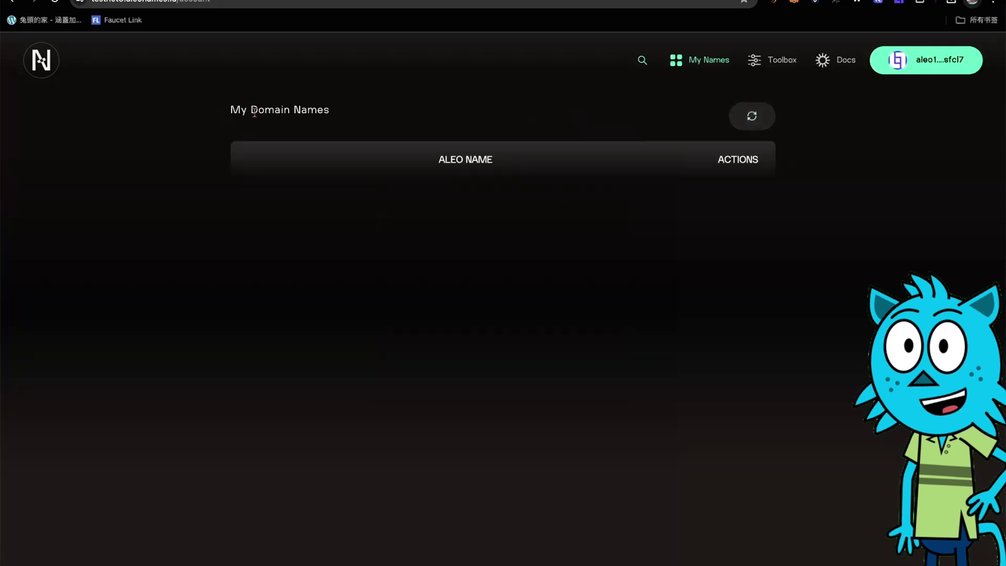
# - Paste helloworld1111.ans into the name search, remove its .ans suffix and search for helloworld1111
pyautogui.click(642, 60)
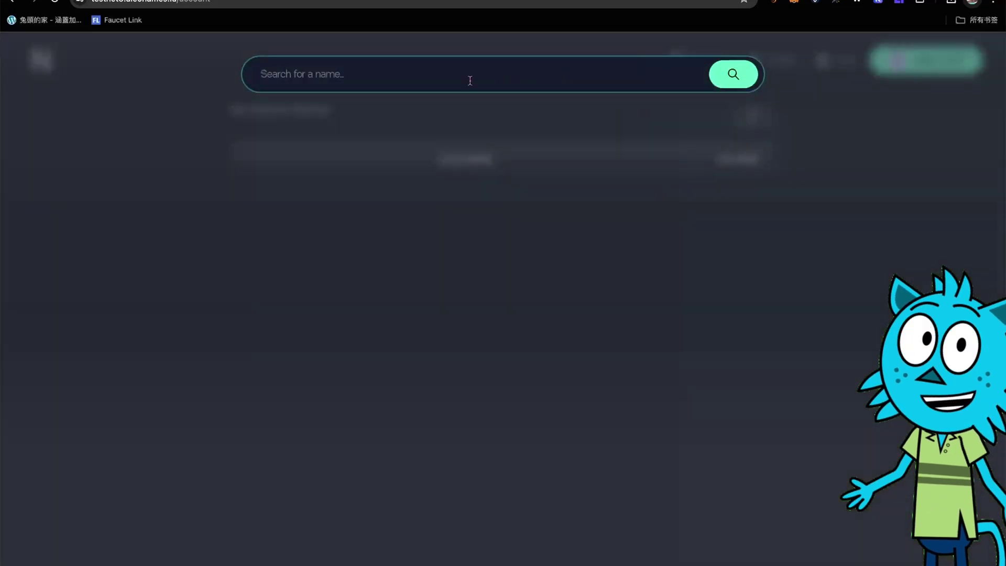
pyautogui.rightClick(387, 75)
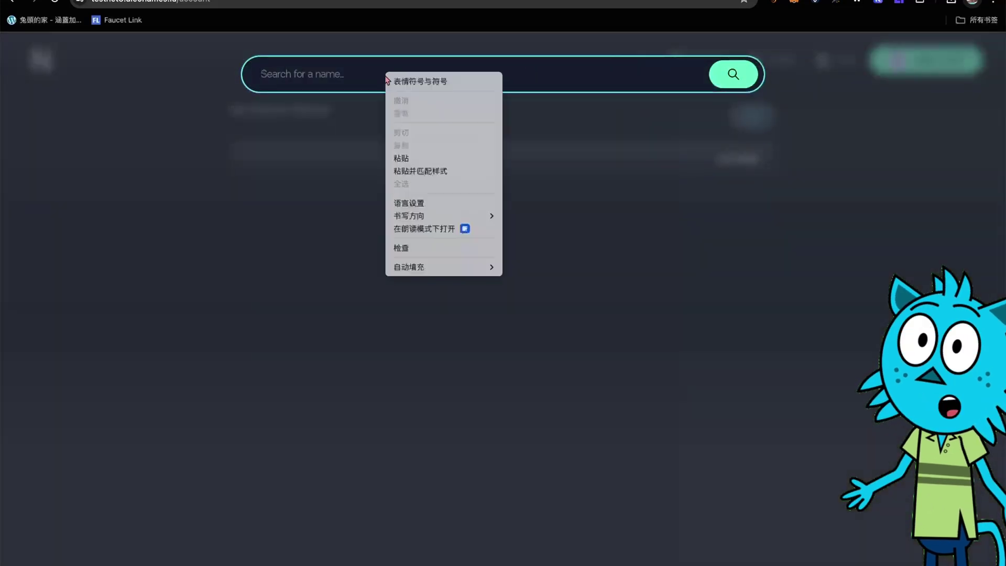
pyautogui.click(432, 158)
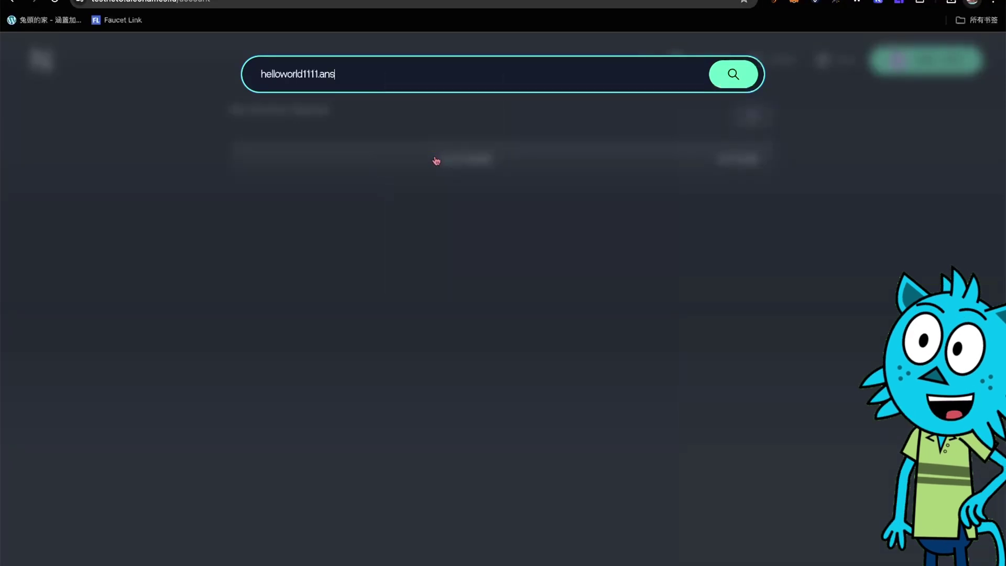
pyautogui.press('Return')
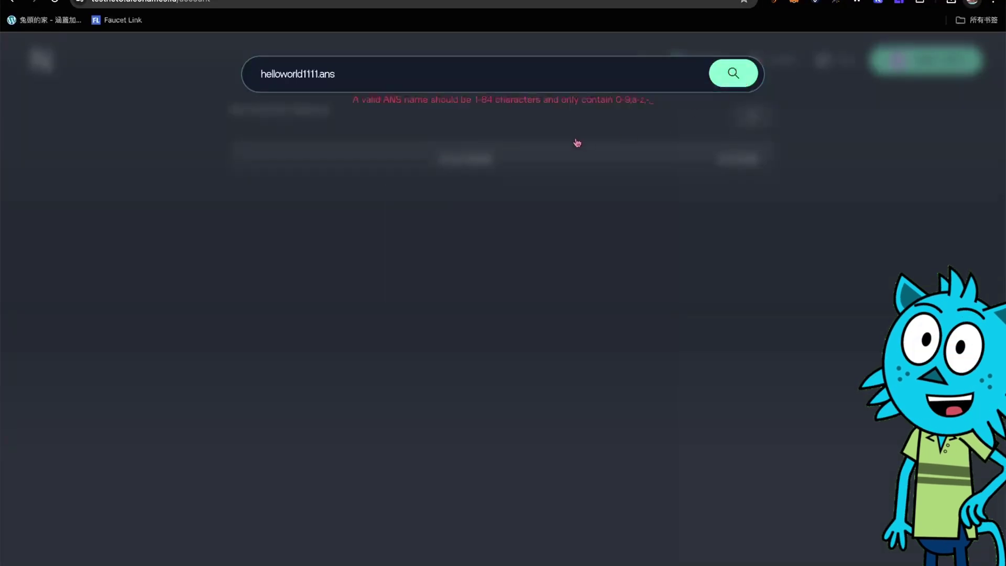
pyautogui.click(553, 80)
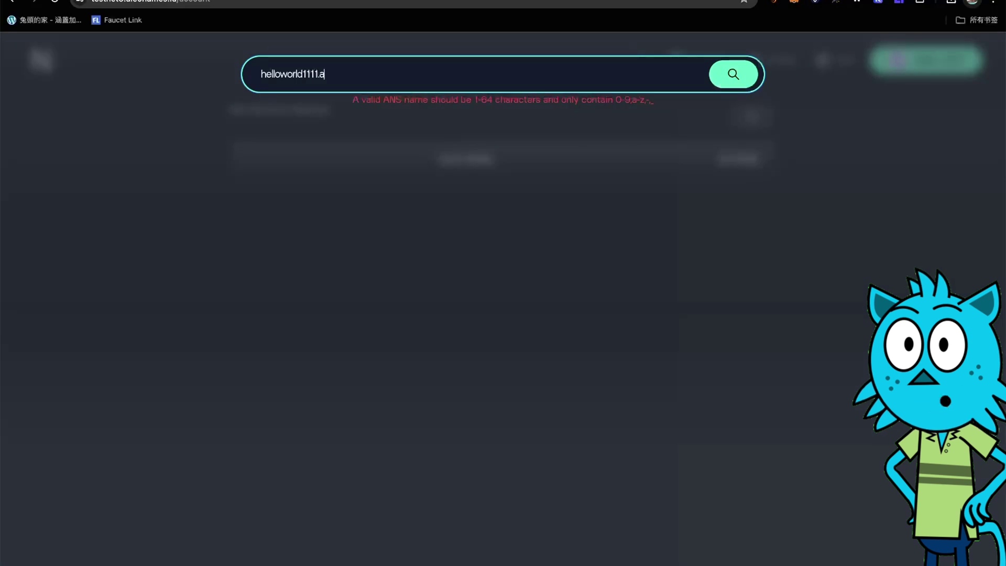
pyautogui.press('BackSpace')
pyautogui.press('Return')
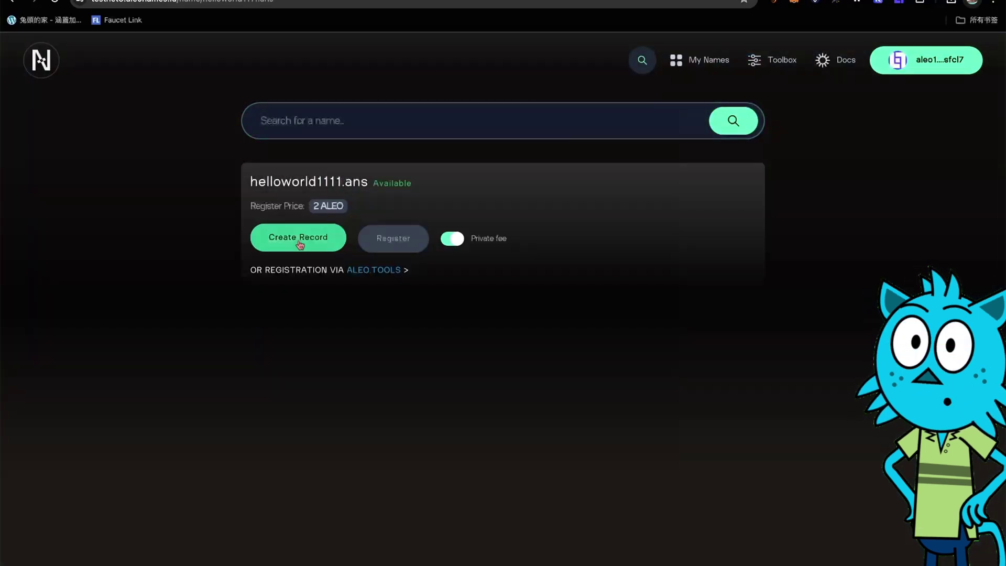
# - Create the record for registering helloworld1111.ans, approve the transfer_public_to_private transaction and check the Leo Wallet account
pyautogui.click(299, 242)
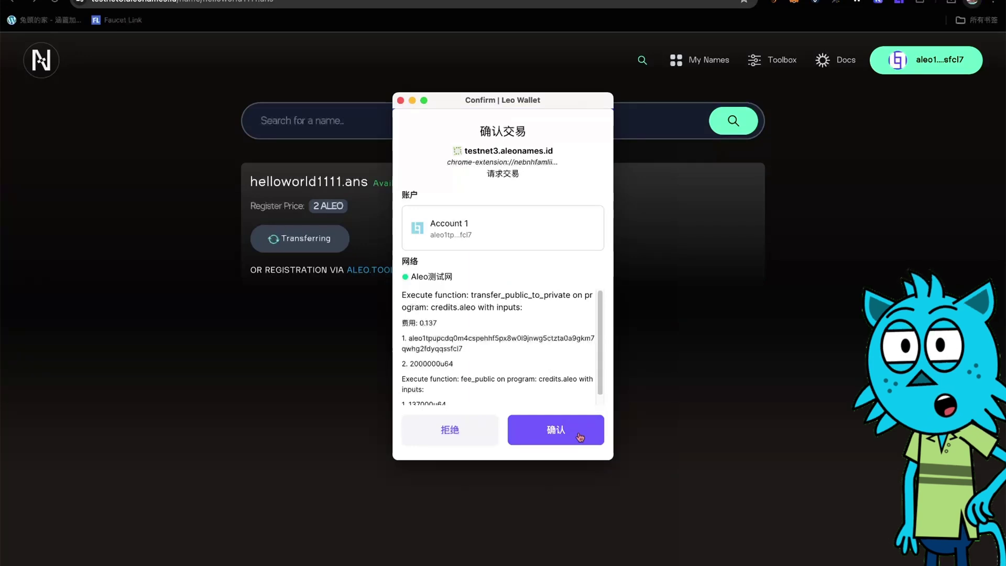
pyautogui.click(579, 437)
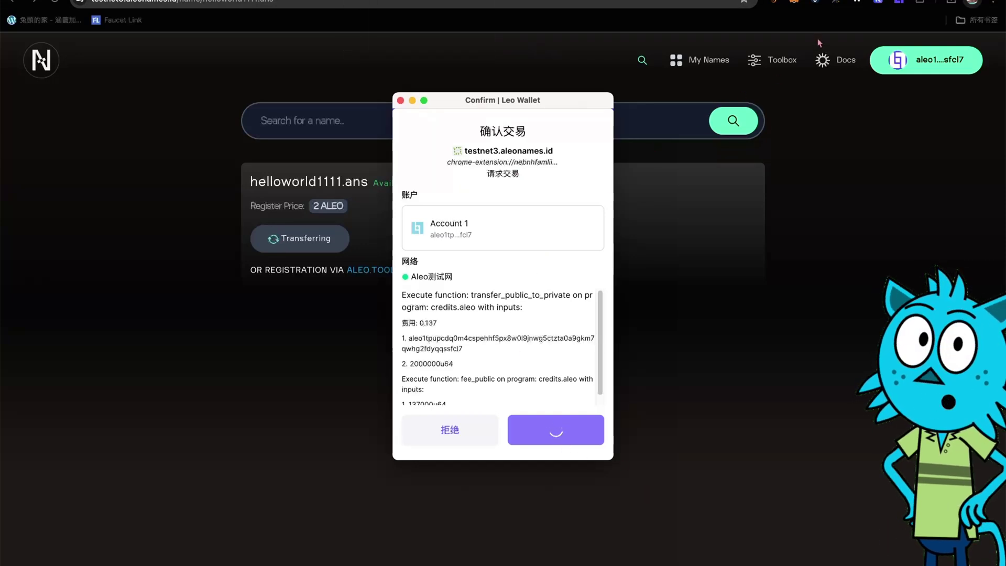
pyautogui.click(898, 3)
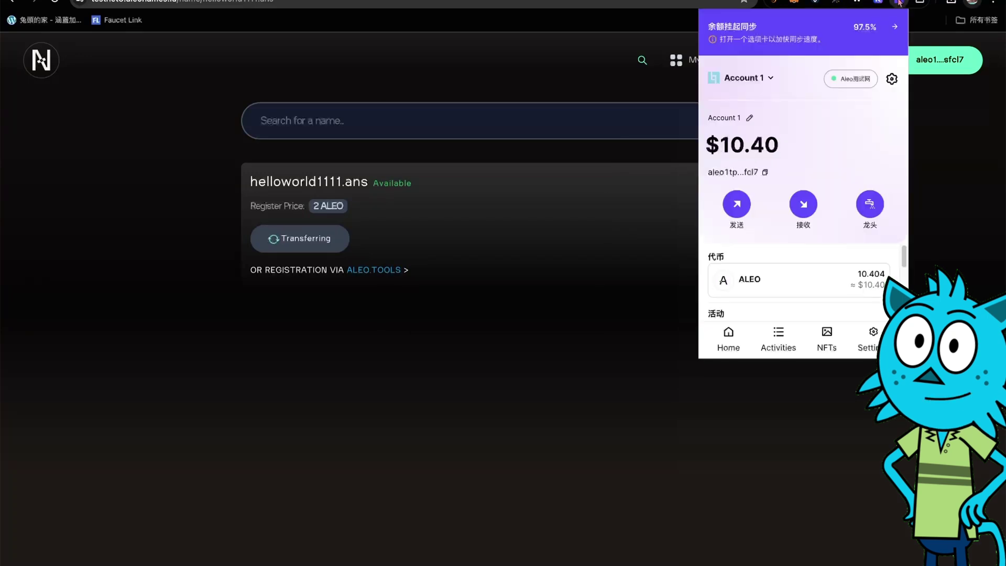
pyautogui.click(651, 261)
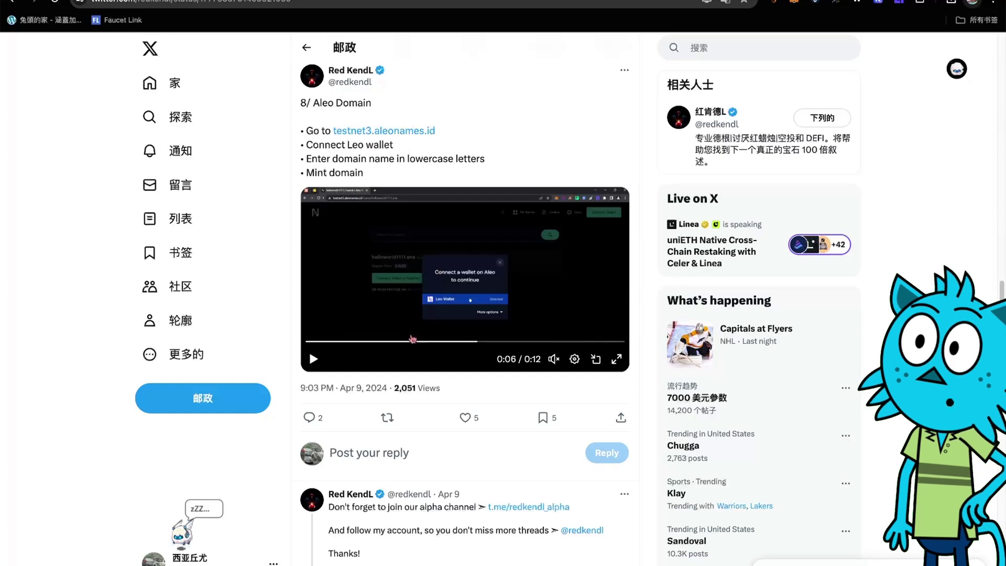
# - Examine the end of the Aleo Domain video in post 8 and the remaining posts of the X thread
pyautogui.moveTo(489, 348); pyautogui.dragTo(607, 348)
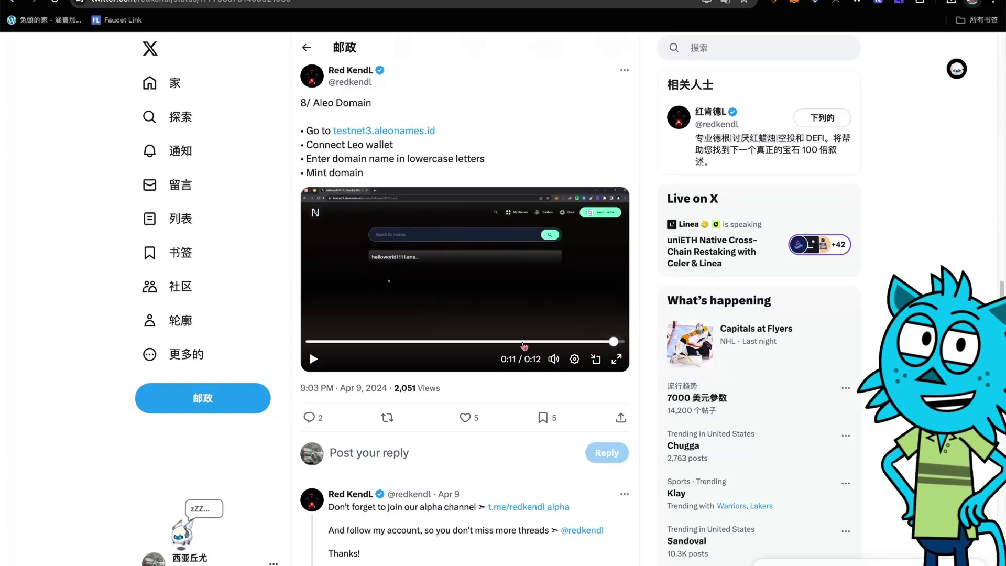
pyautogui.scroll(-5, 517, 341)
pyautogui.scroll(-1, 450, 353)
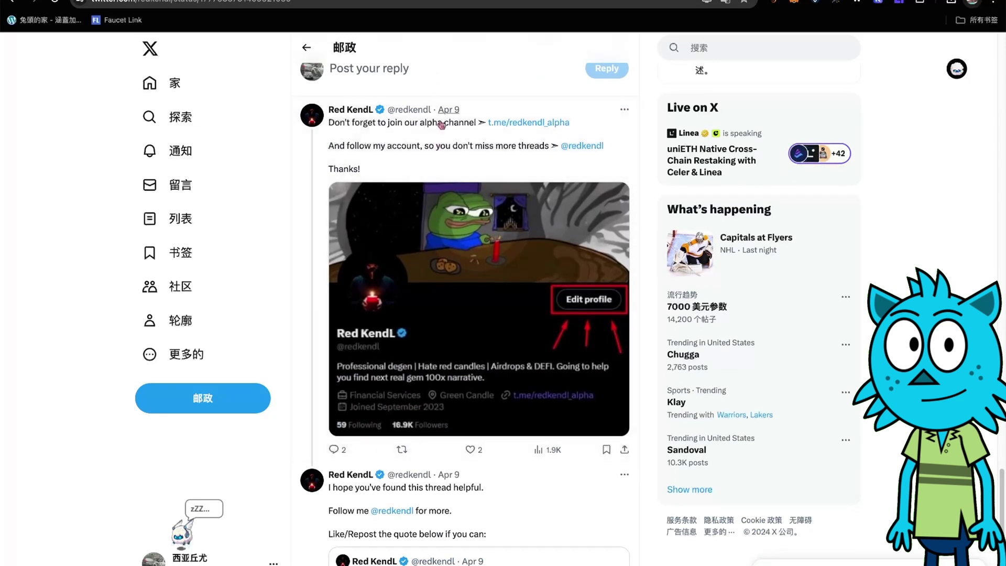
pyautogui.scroll(-2, 456, 314)
pyautogui.scroll(-4, 456, 315)
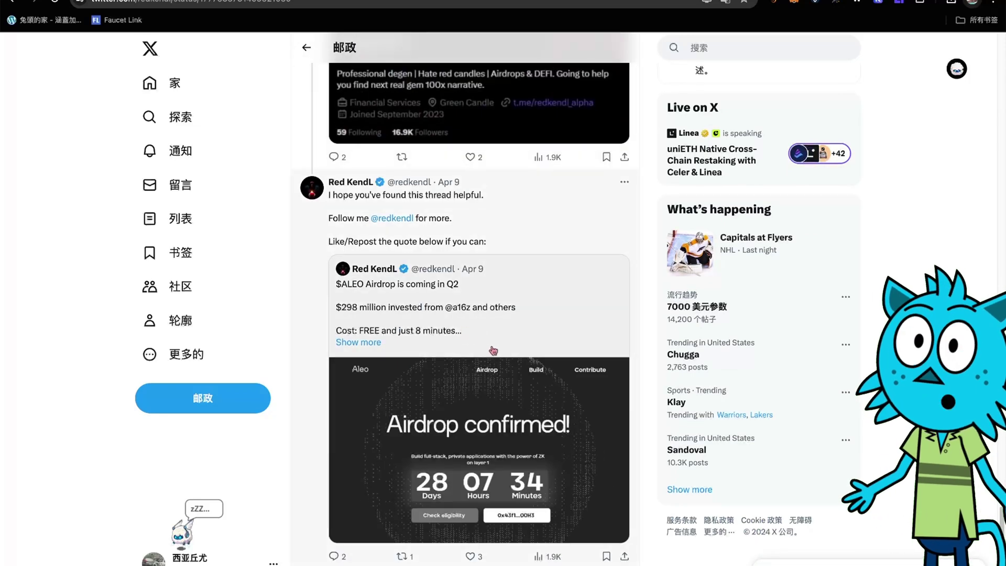
pyautogui.scroll(15, 493, 351)
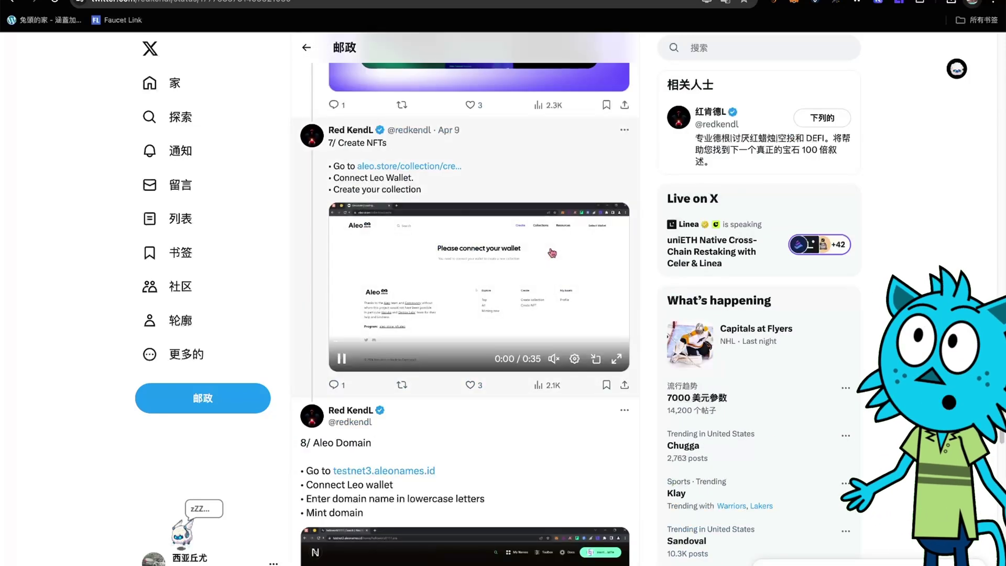